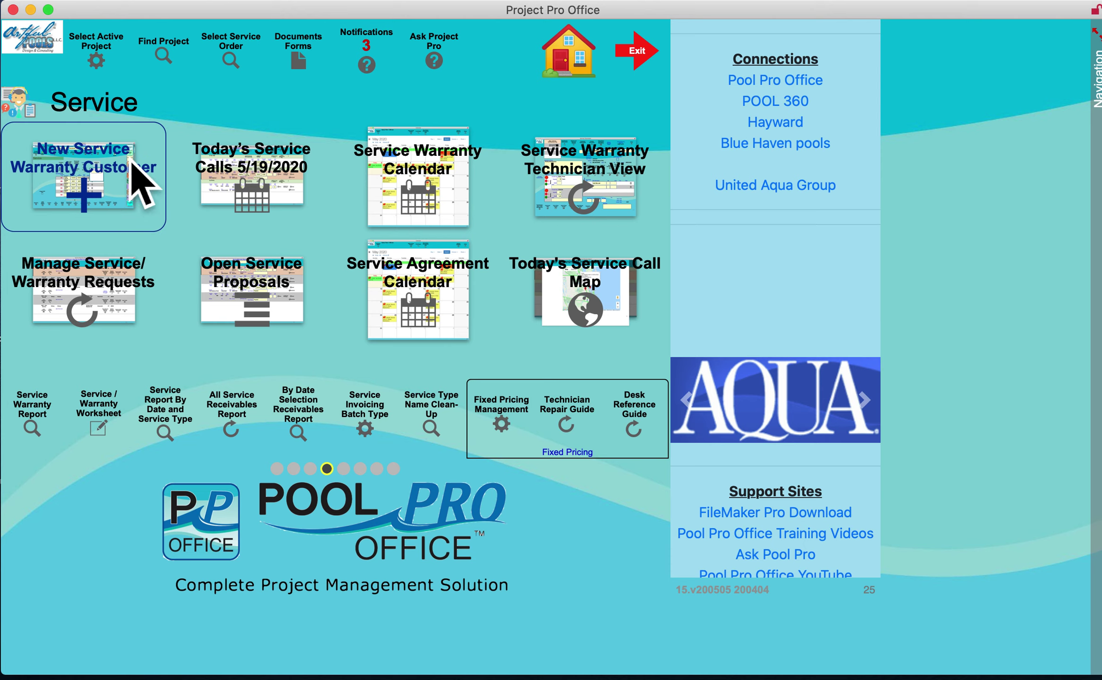
- Check the list of active projects and open the report of today's service calls for 5/19/2020
{"action": "left_click", "coordinate": [118, 71]}
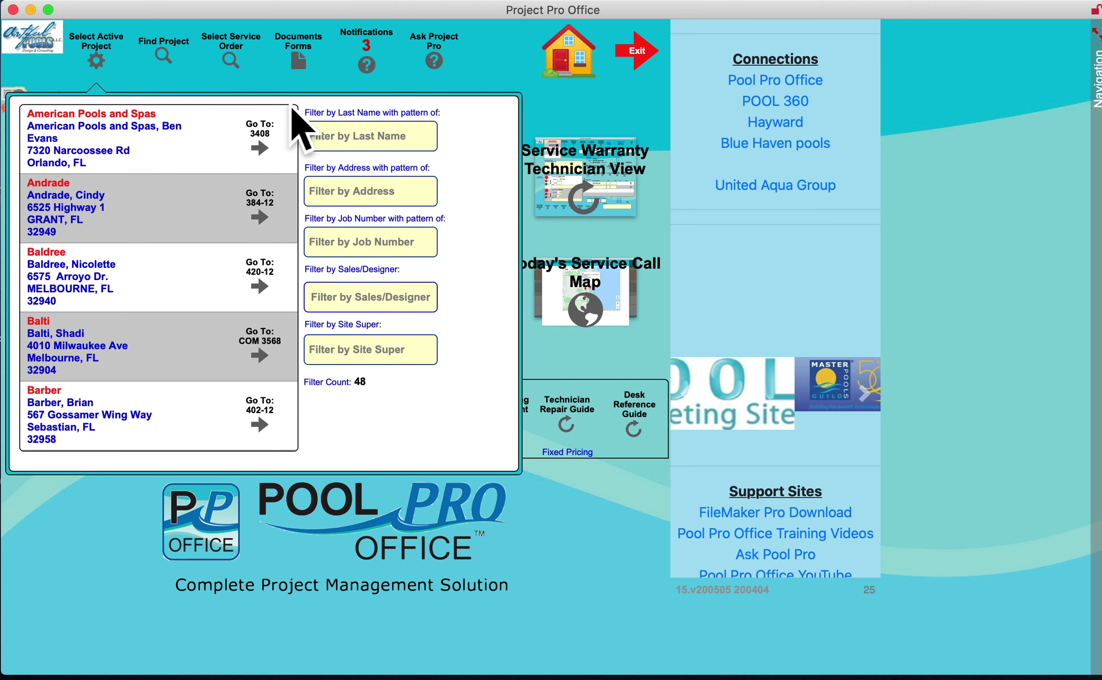
{"action": "left_click", "coordinate": [491, 79]}
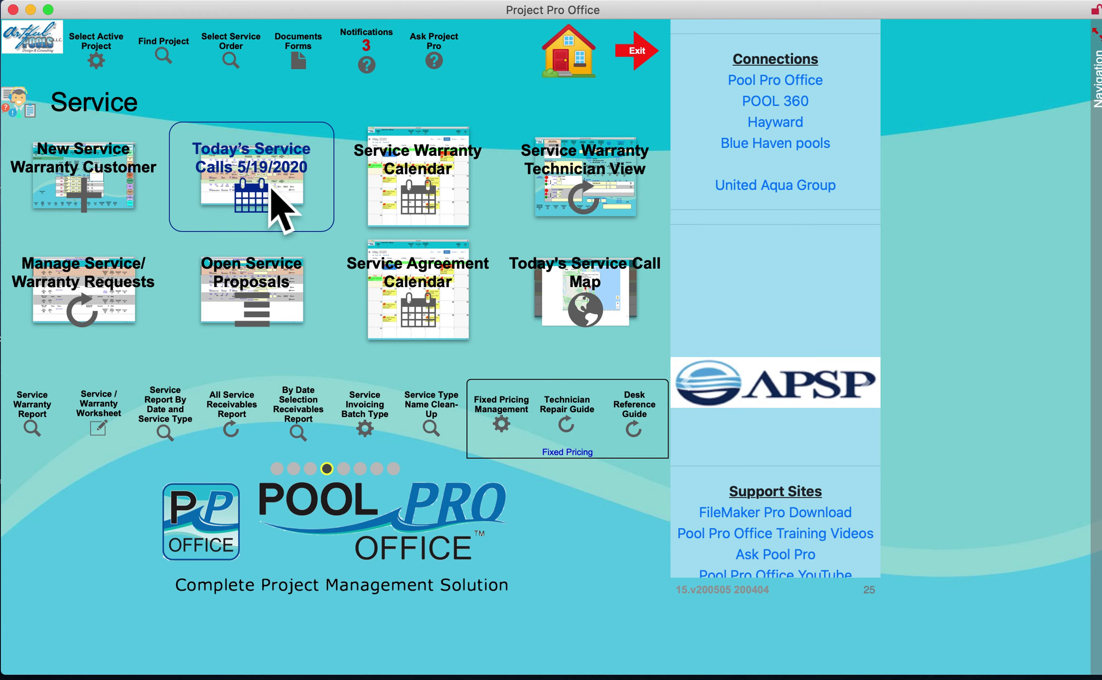
{"action": "left_click", "coordinate": [272, 189]}
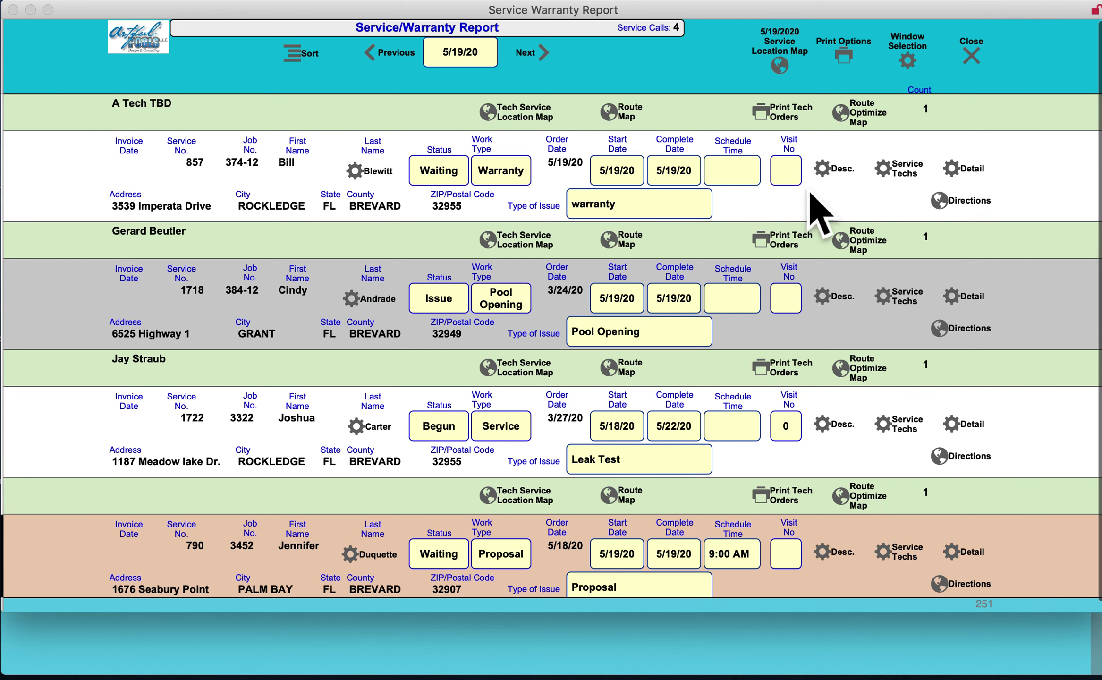
- Review the description, assigned service techs and detail record of the A Tech TBD warranty call
{"action": "left_click", "coordinate": [856, 188]}
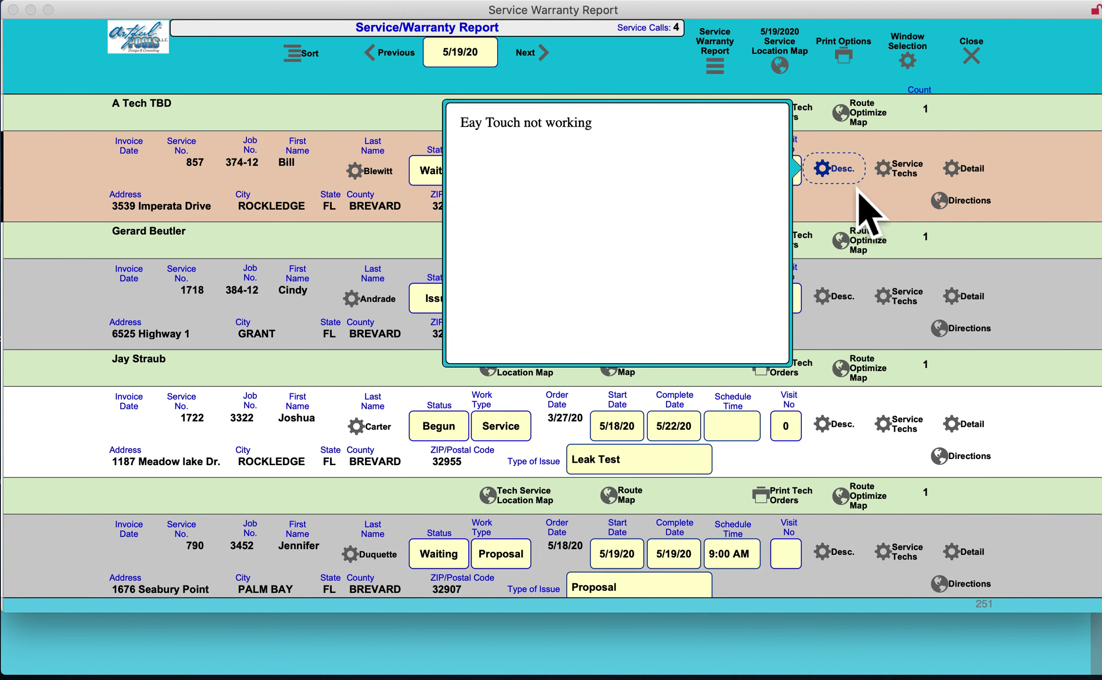
{"action": "left_click", "coordinate": [923, 188]}
{"action": "left_click", "coordinate": [924, 186]}
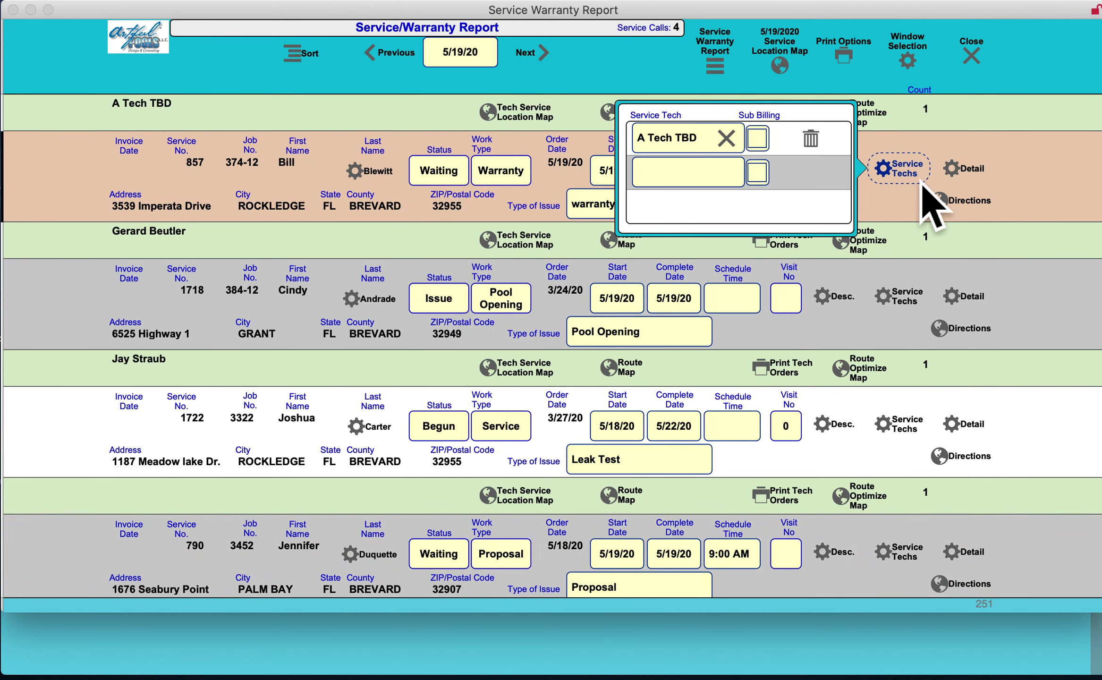
{"action": "left_click", "coordinate": [973, 179]}
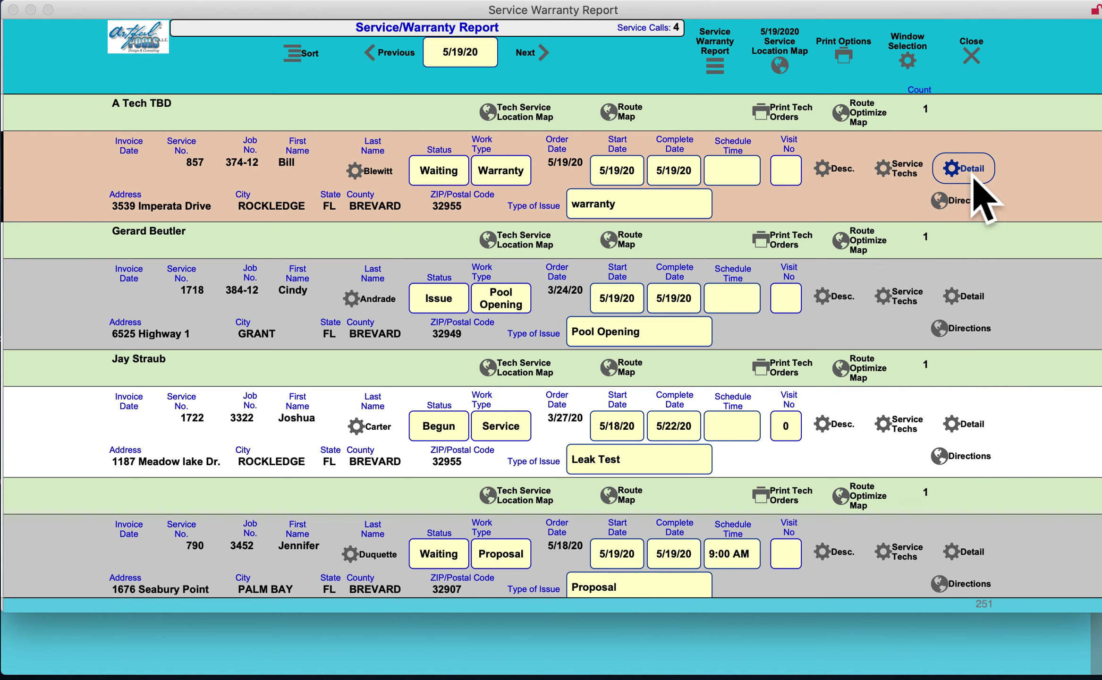
{"action": "left_click", "coordinate": [968, 174]}
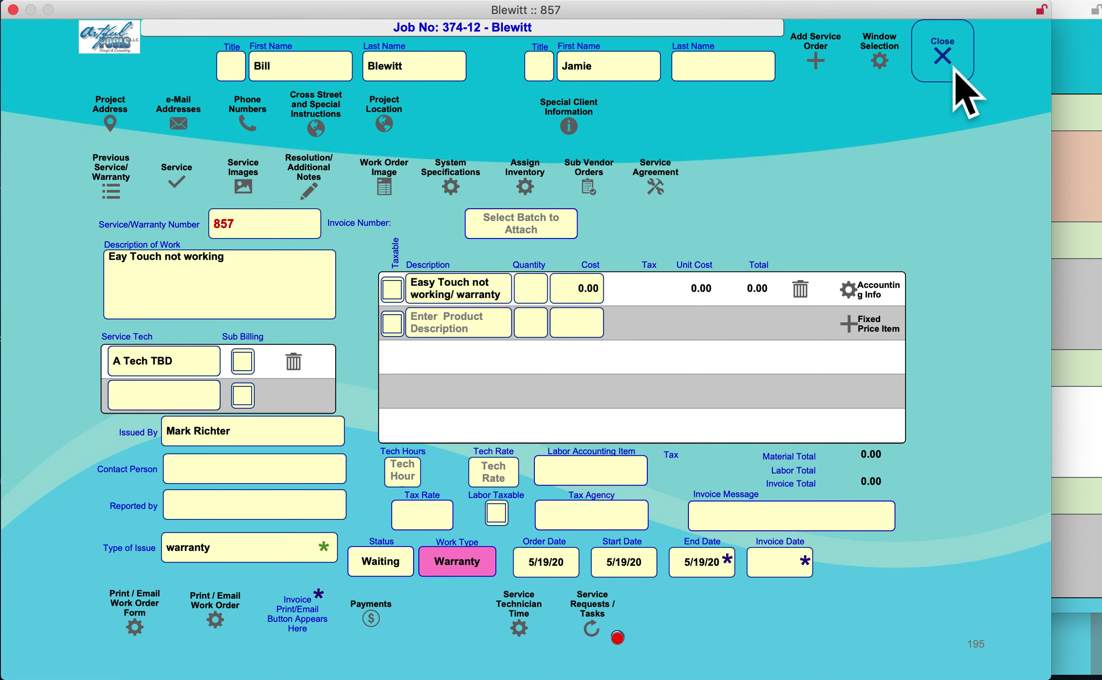
{"action": "left_click", "coordinate": [942, 54]}
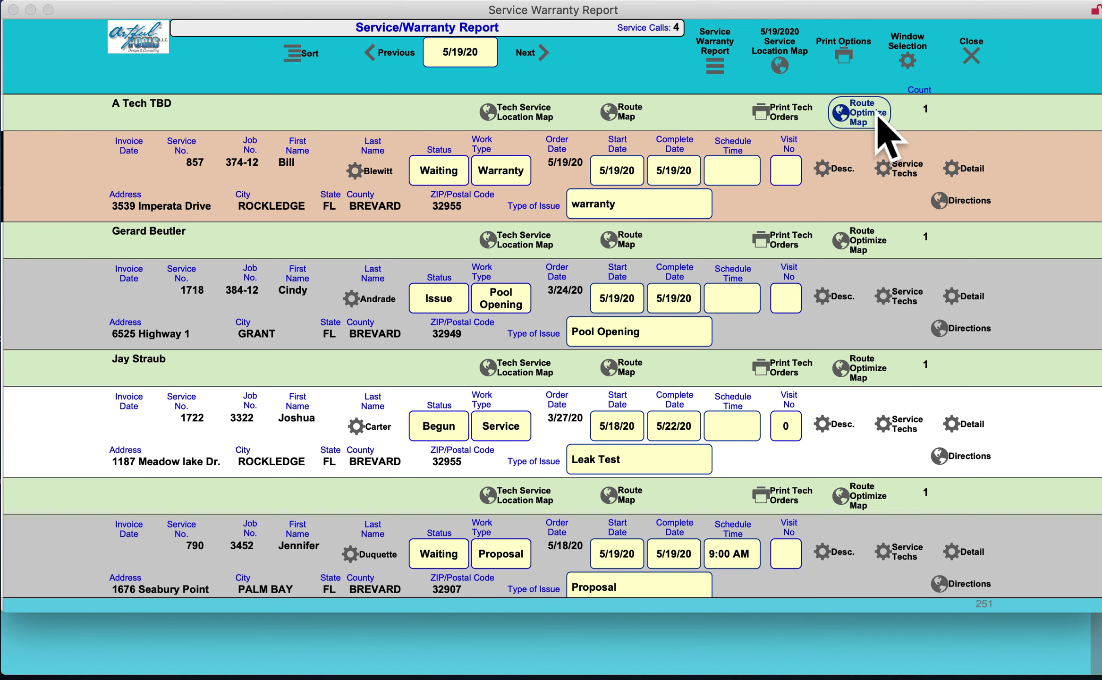
- Generate the optimized route map for A Tech TBD's calls, with Shop as both the start and the end of the route
{"action": "scroll", "coordinate": [856, 388], "scroll_direction": "down", "scroll_amount": 1}
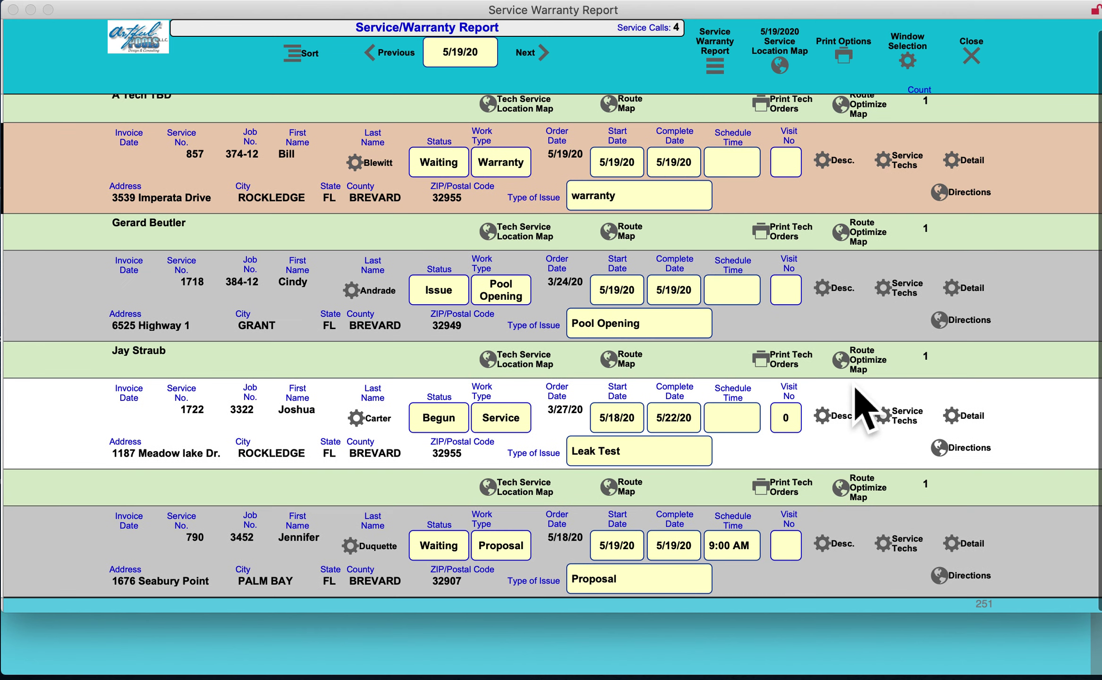
{"action": "scroll", "coordinate": [855, 392], "scroll_direction": "up", "scroll_amount": 1}
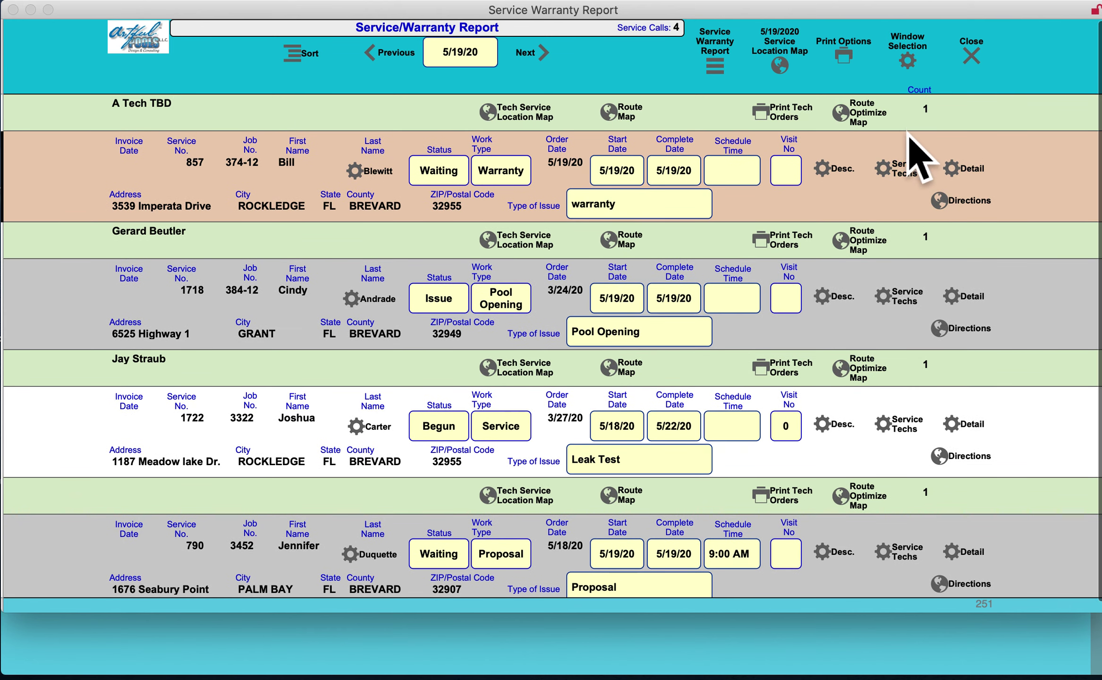
{"action": "left_click", "coordinate": [886, 121]}
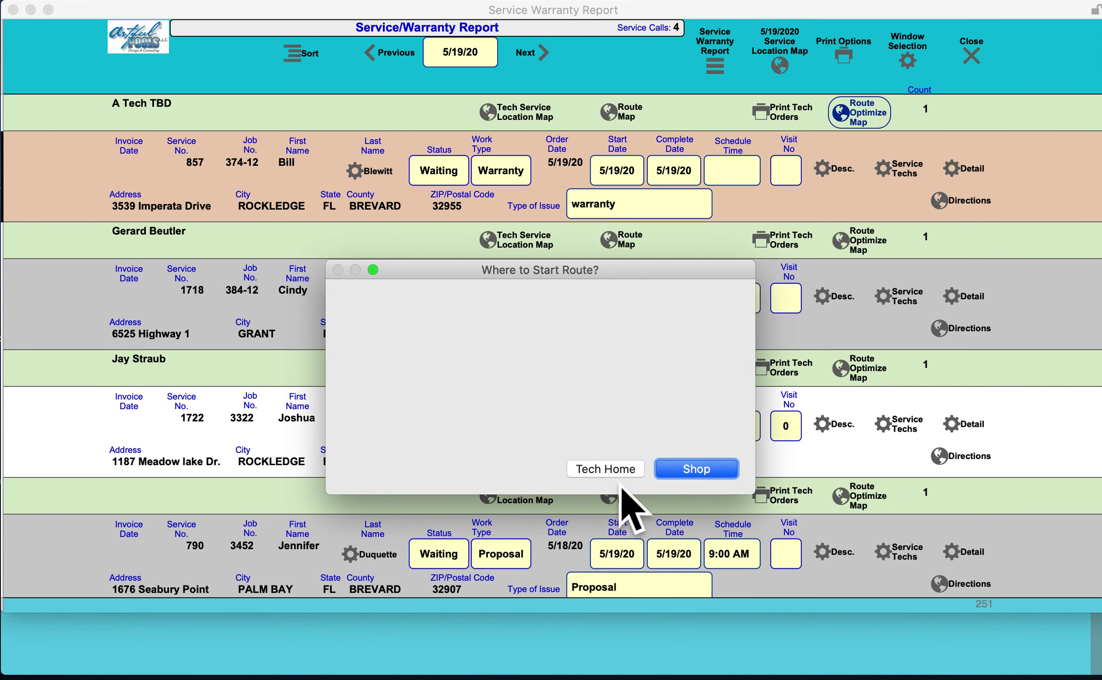
{"action": "left_click", "coordinate": [696, 470]}
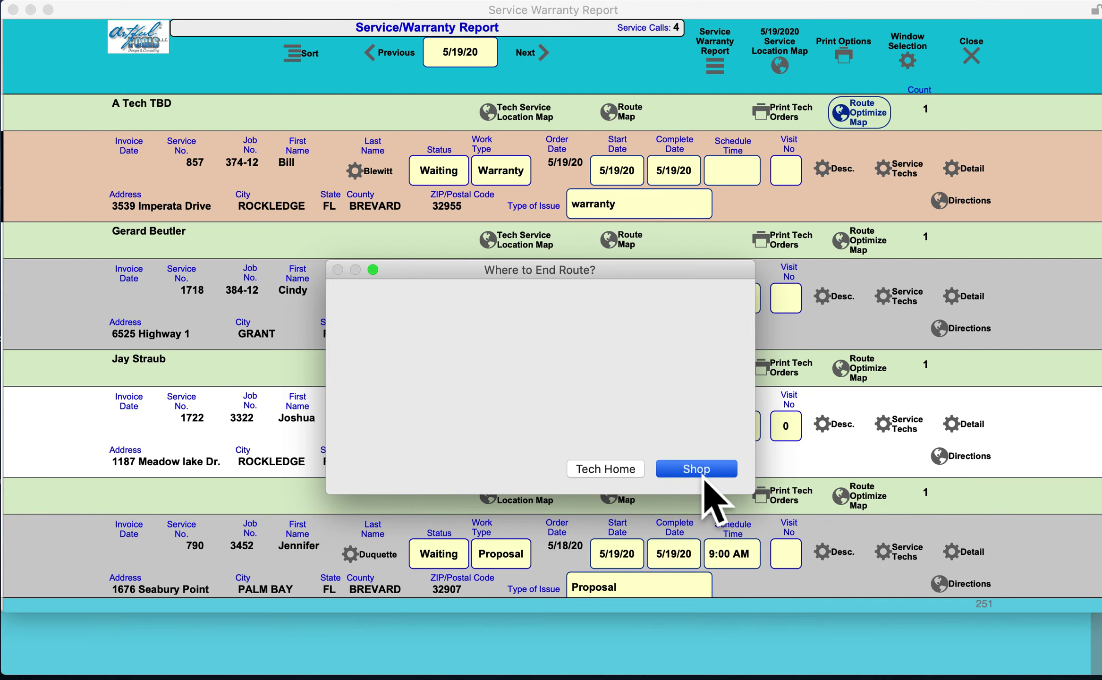
{"action": "left_click", "coordinate": [702, 475]}
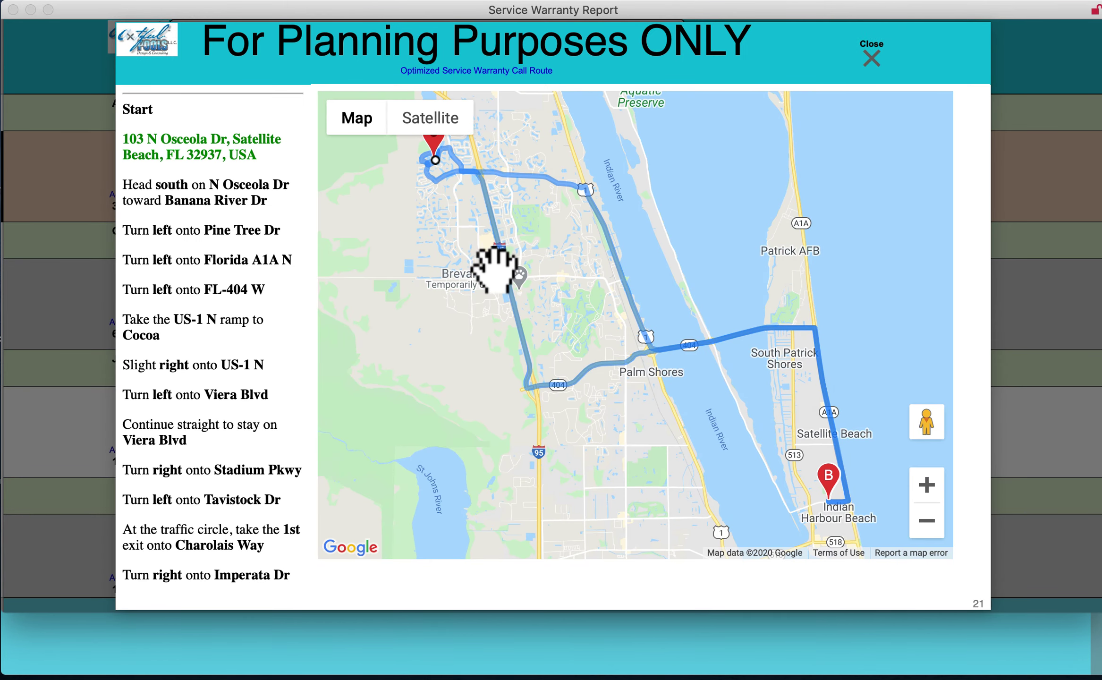
- Inspect the optimized route on the map, view the service stop's marker details and close the map
{"action": "scroll", "coordinate": [497, 272], "scroll_direction": "up", "scroll_amount": 4}
{"action": "scroll", "coordinate": [495, 274], "scroll_direction": "down", "scroll_amount": 5}
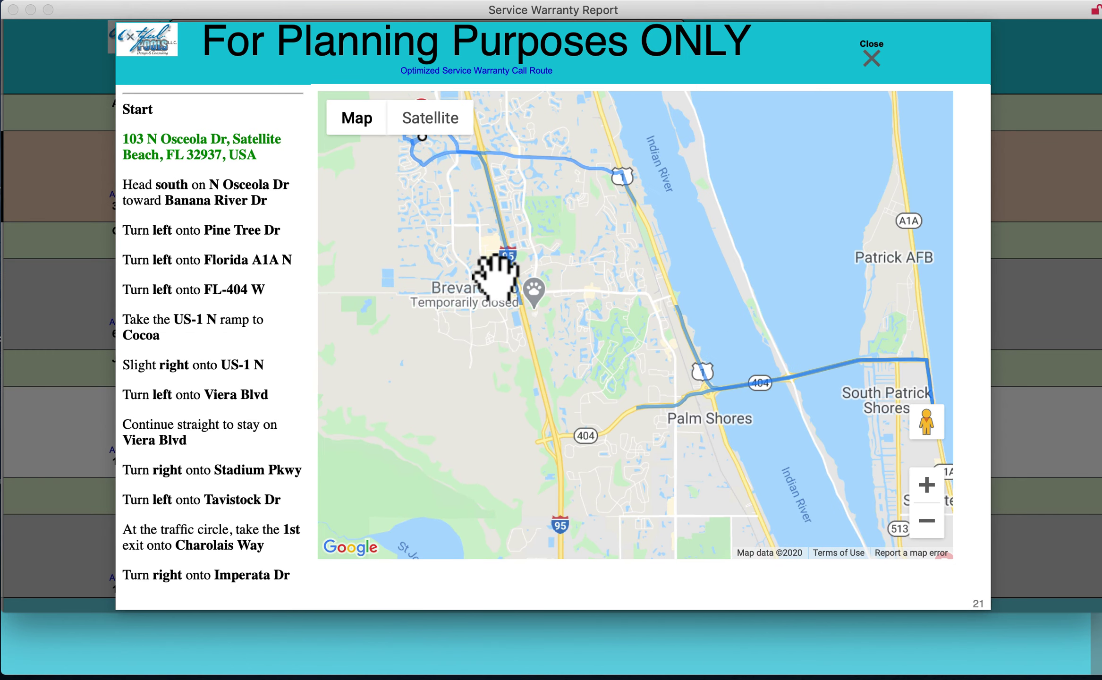
{"action": "scroll", "coordinate": [477, 218], "scroll_direction": "down", "scroll_amount": 1}
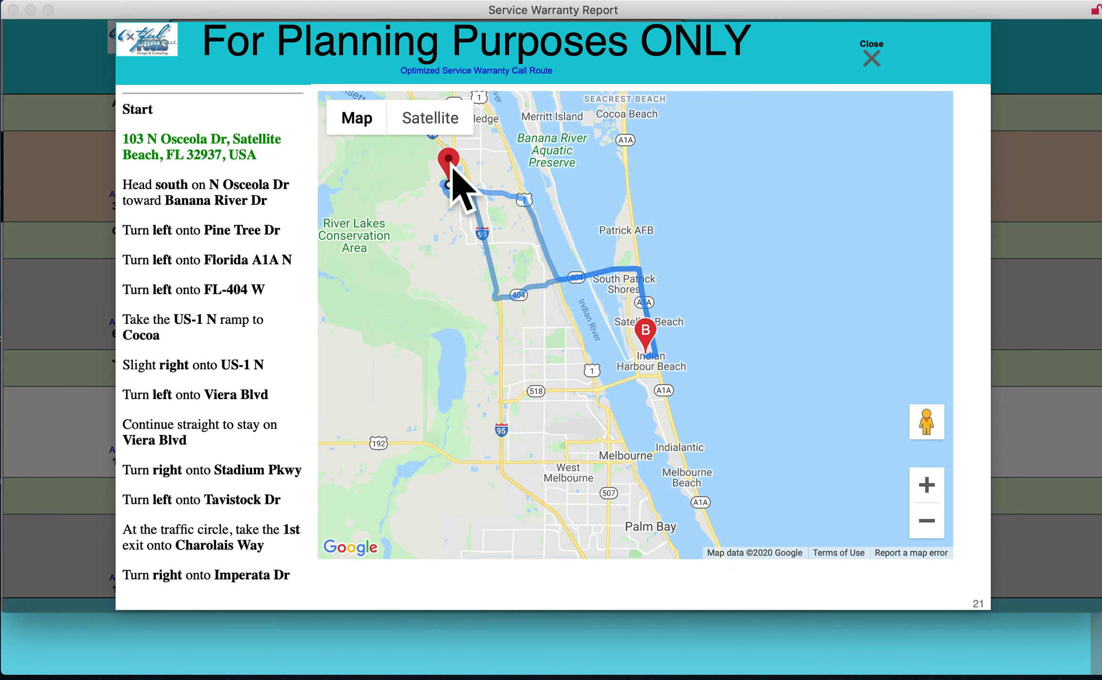
{"action": "left_click", "coordinate": [462, 182]}
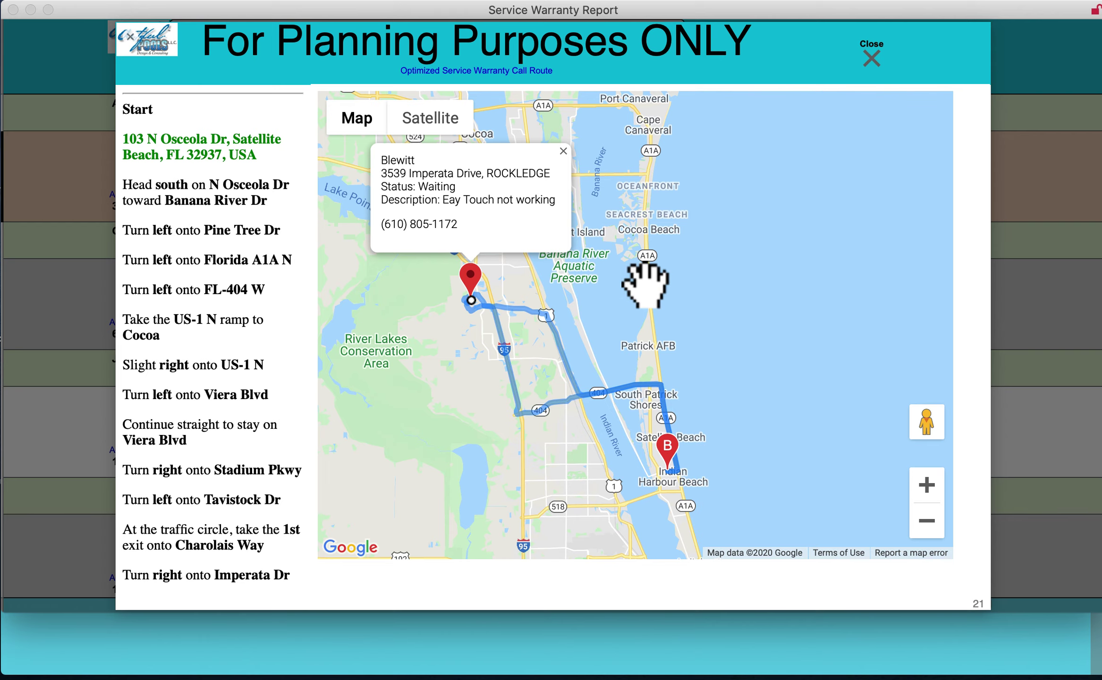
{"action": "left_click", "coordinate": [877, 76]}
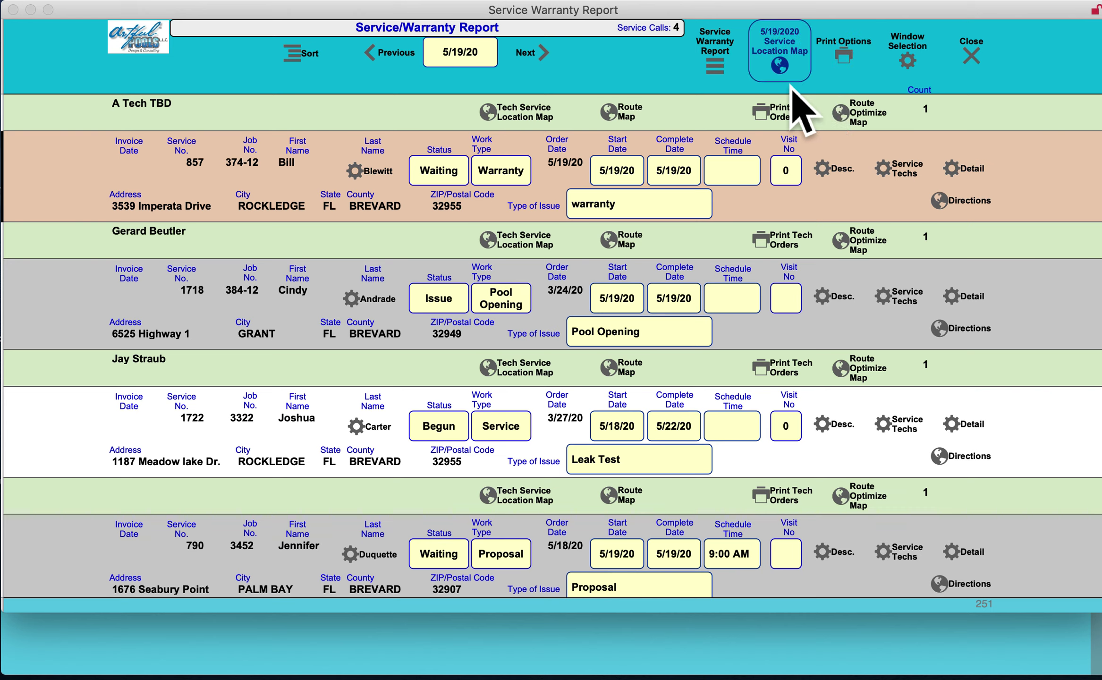
- View the Service Warranty Report filter options and close the service call report
{"action": "left_click", "coordinate": [717, 81]}
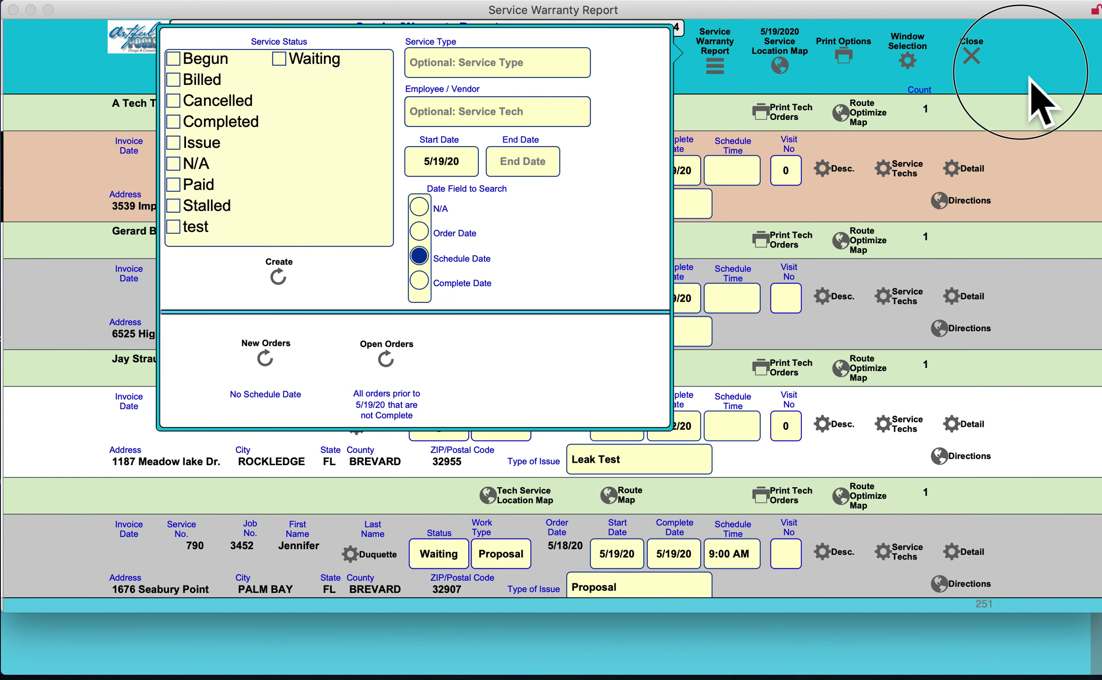
{"action": "left_click", "coordinate": [977, 70]}
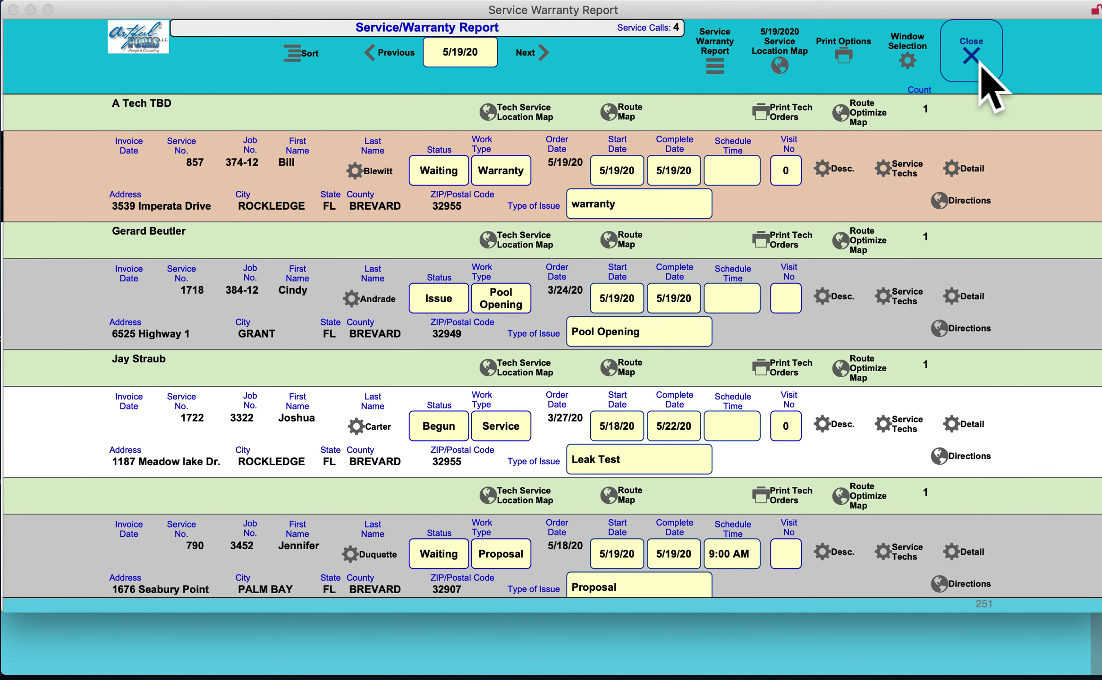
{"action": "left_click", "coordinate": [981, 67]}
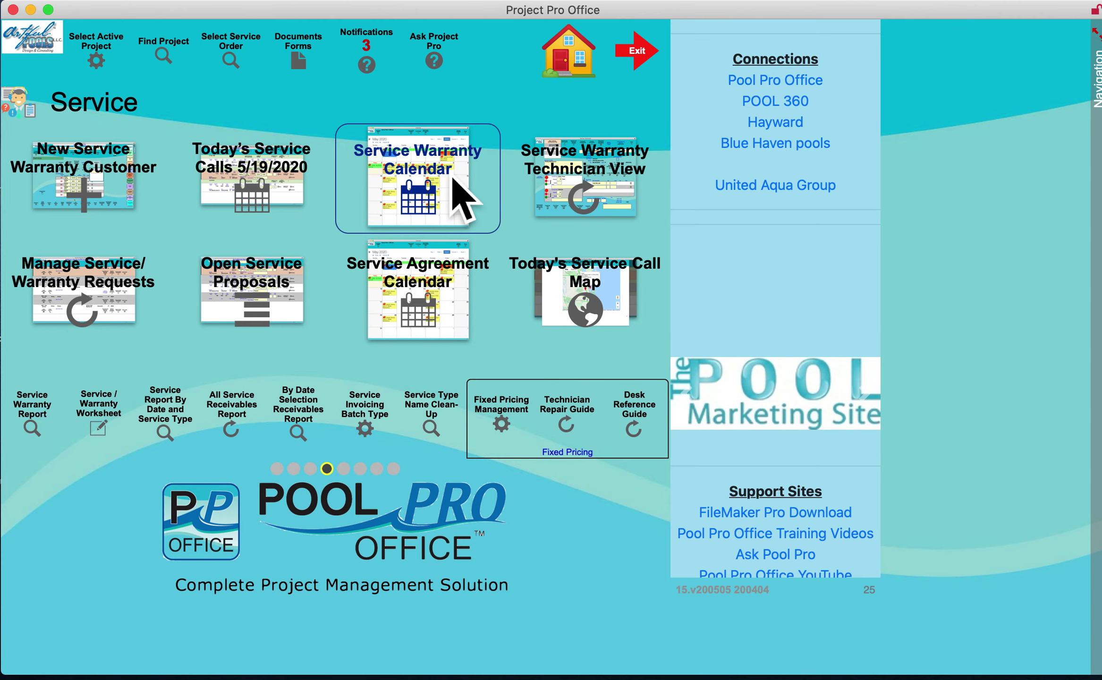
- Open the Service Warranty Calendar and look through the service calls scheduled for May 2020
{"action": "left_click", "coordinate": [453, 180]}
{"action": "key", "text": "super+period"}
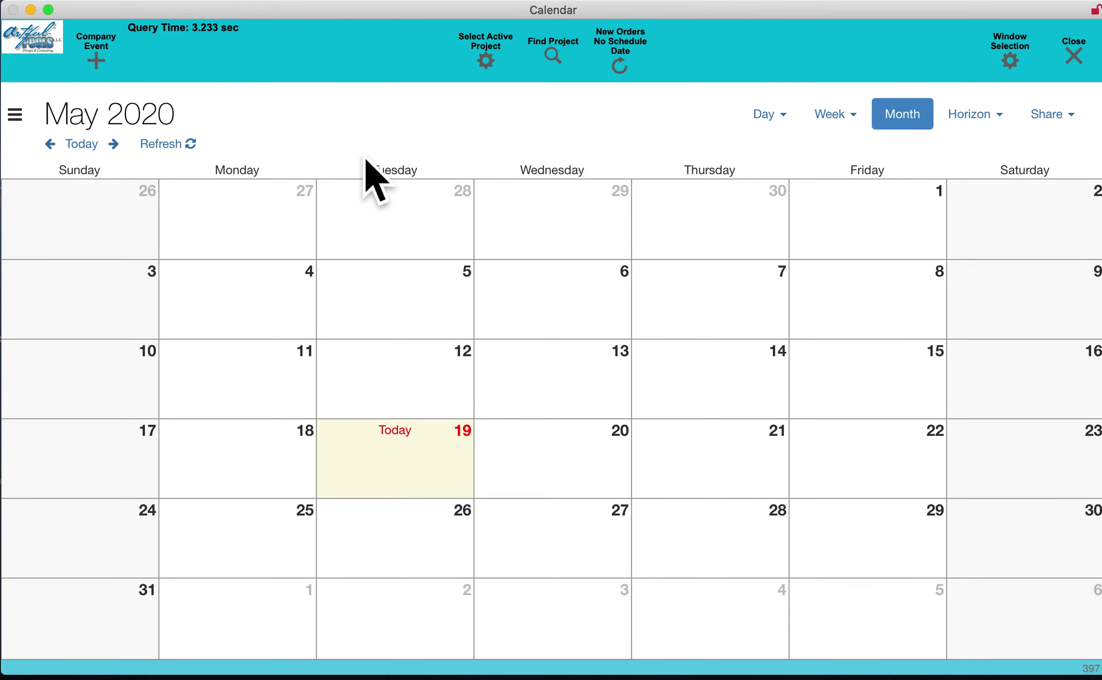
{"action": "key", "text": "super+period"}
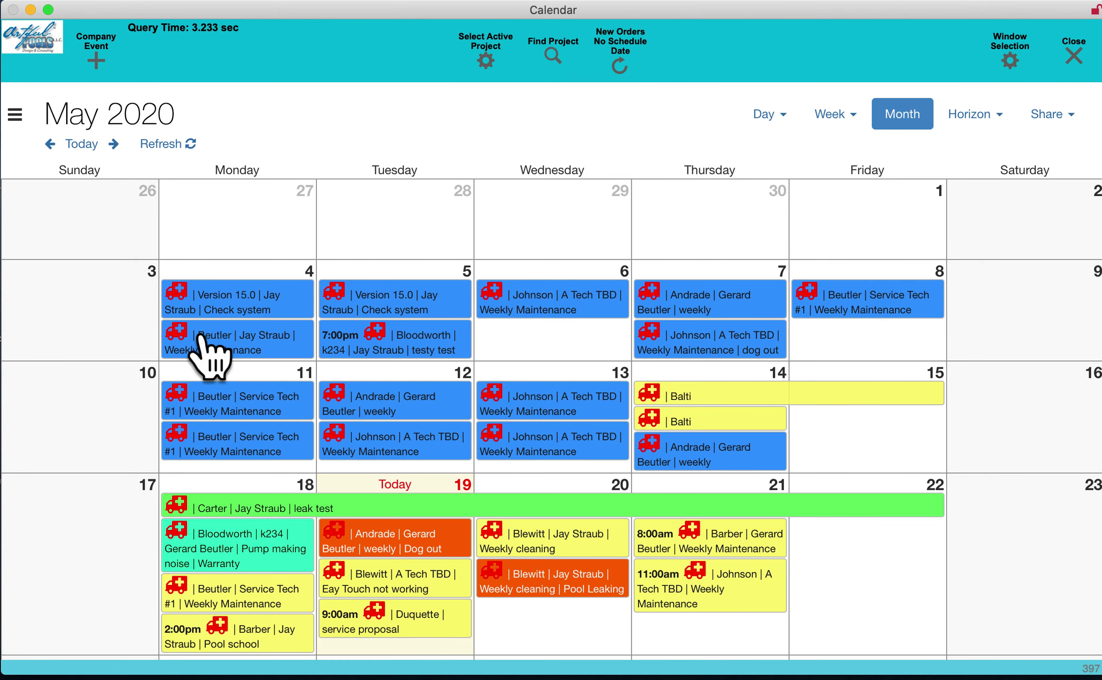
{"action": "scroll", "coordinate": [480, 437], "scroll_direction": "down", "scroll_amount": 5}
{"action": "scroll", "coordinate": [488, 454], "scroll_direction": "up", "scroll_amount": 2}
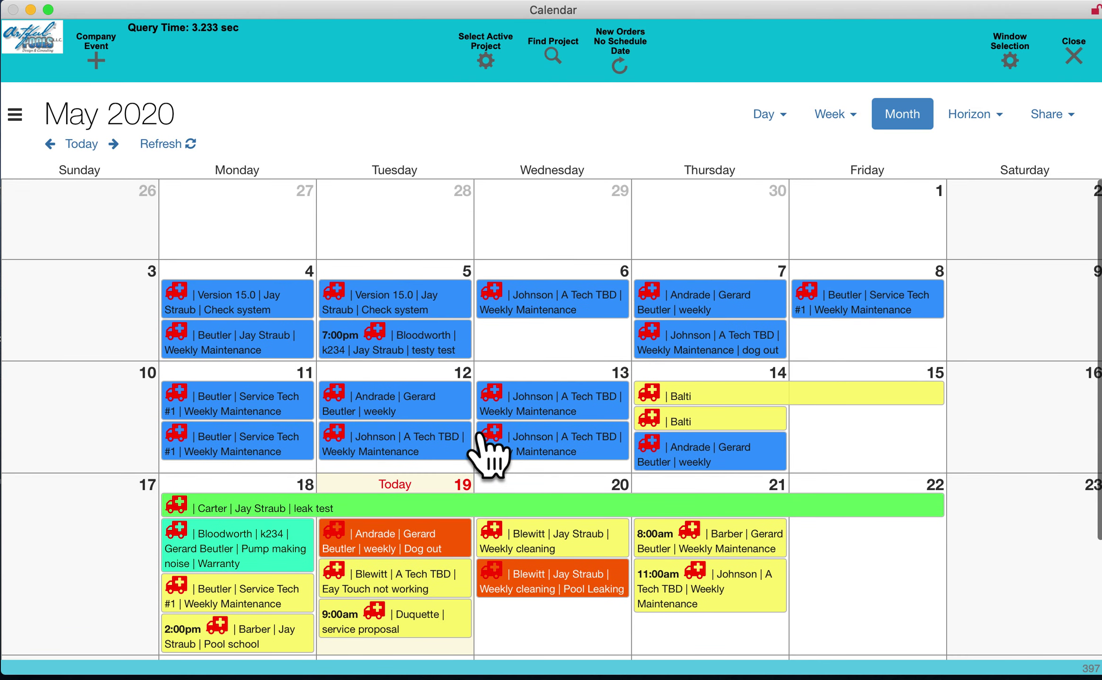
{"action": "scroll", "coordinate": [470, 444], "scroll_direction": "up", "scroll_amount": 3}
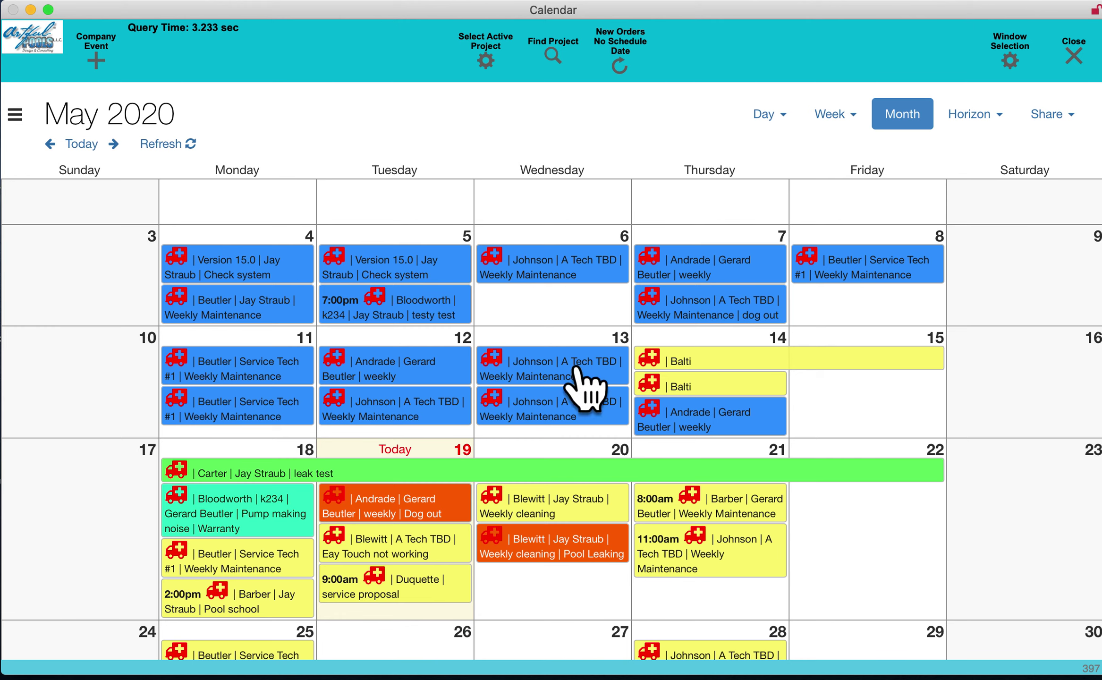
{"action": "scroll", "coordinate": [562, 411], "scroll_direction": "down", "scroll_amount": 1}
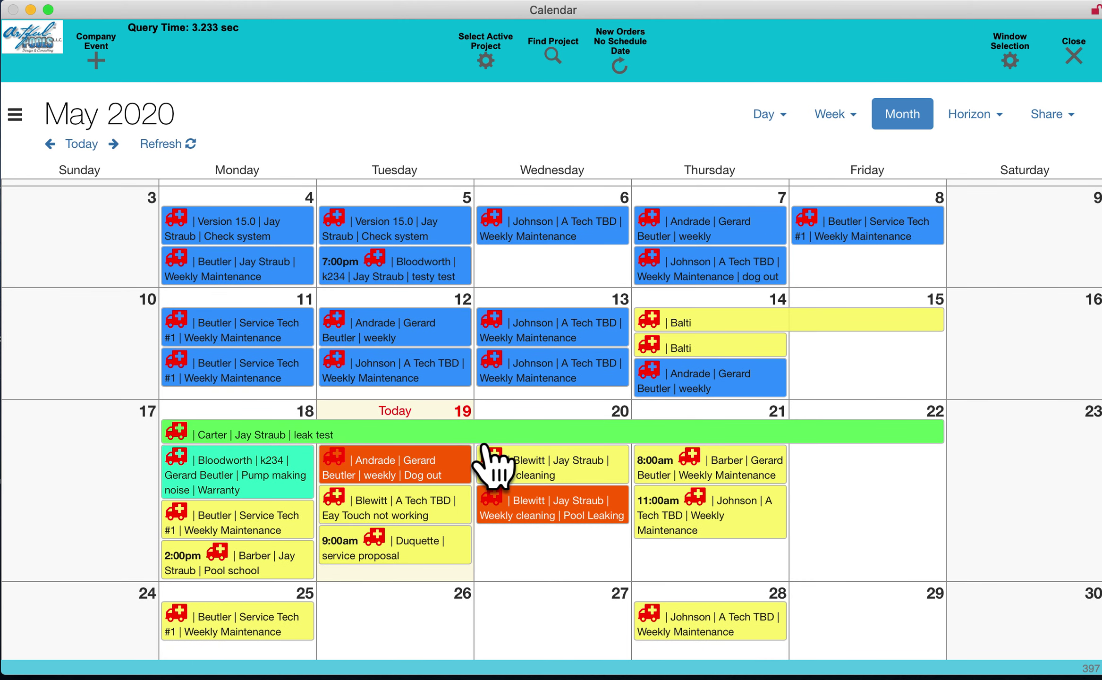
{"action": "scroll", "coordinate": [491, 458], "scroll_direction": "down", "scroll_amount": 2}
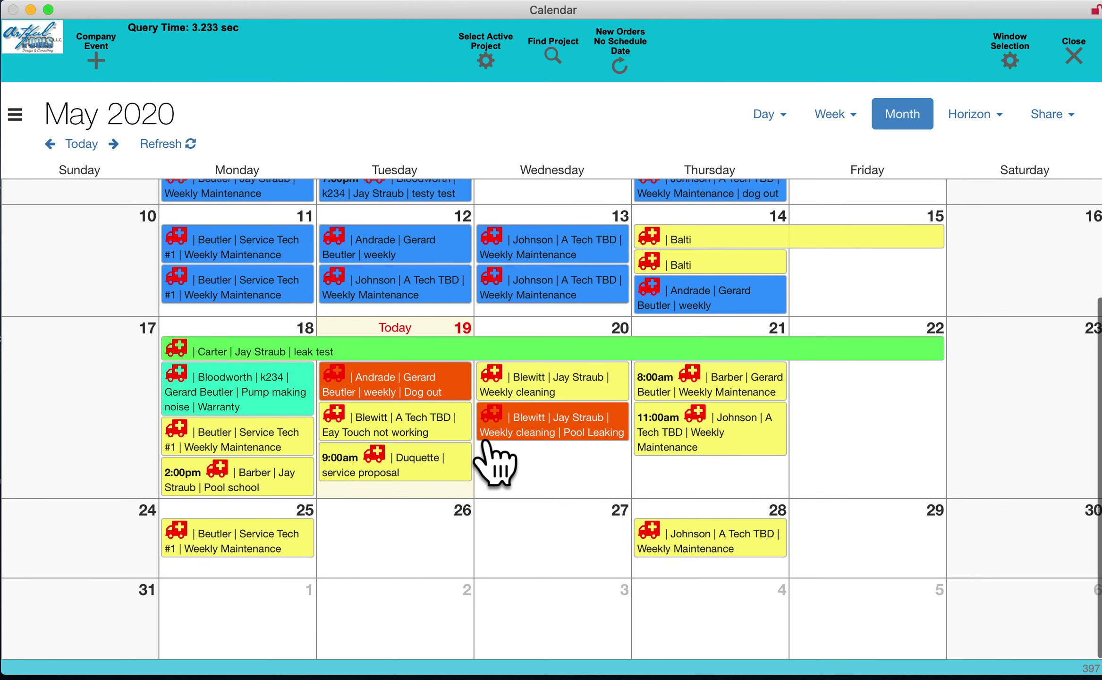
- Check the details of the May 19 "weekly | Dog out" call and reschedule it to Wednesday, May 20
{"action": "left_click", "coordinate": [442, 402]}
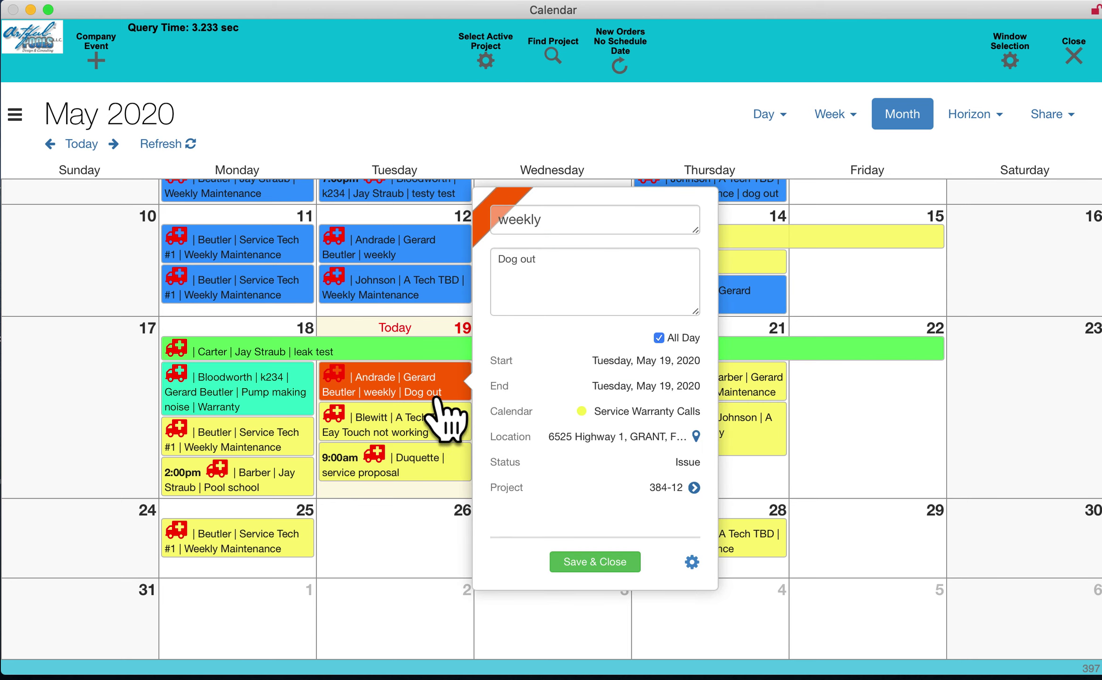
{"action": "left_click", "coordinate": [369, 528]}
{"action": "left_click_drag", "start_coordinate": [413, 375], "coordinate": [558, 517]}
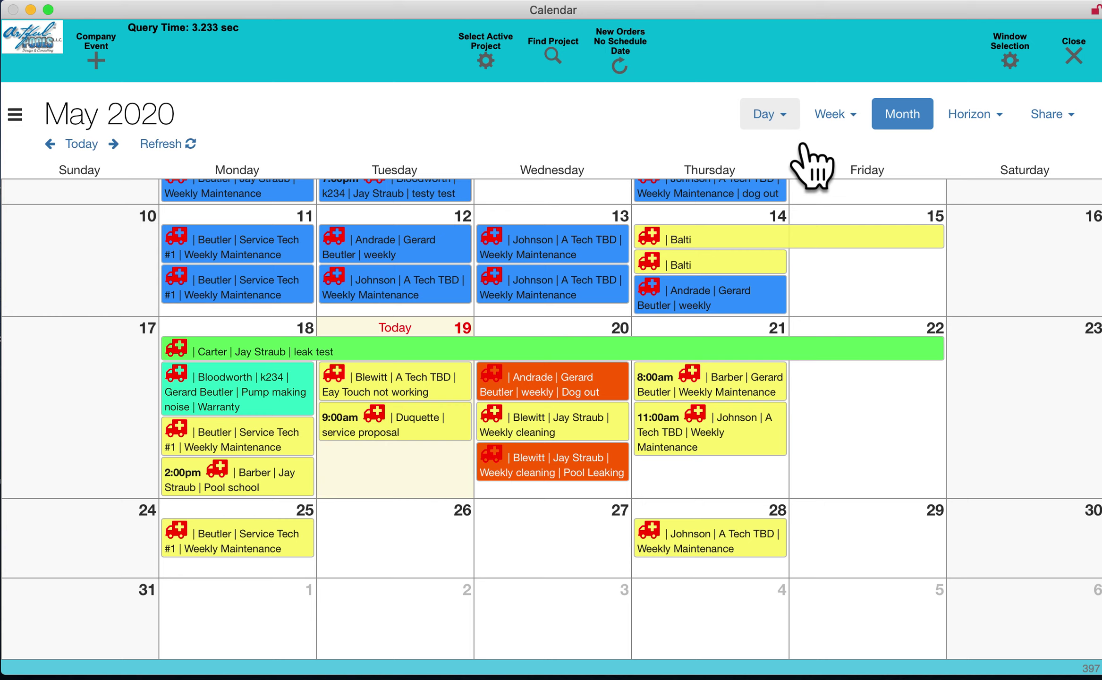
- View the details and custom actions of the May 20 "Weekly cleaning" call with Waiting status, and dismiss them
{"action": "left_click", "coordinate": [590, 437]}
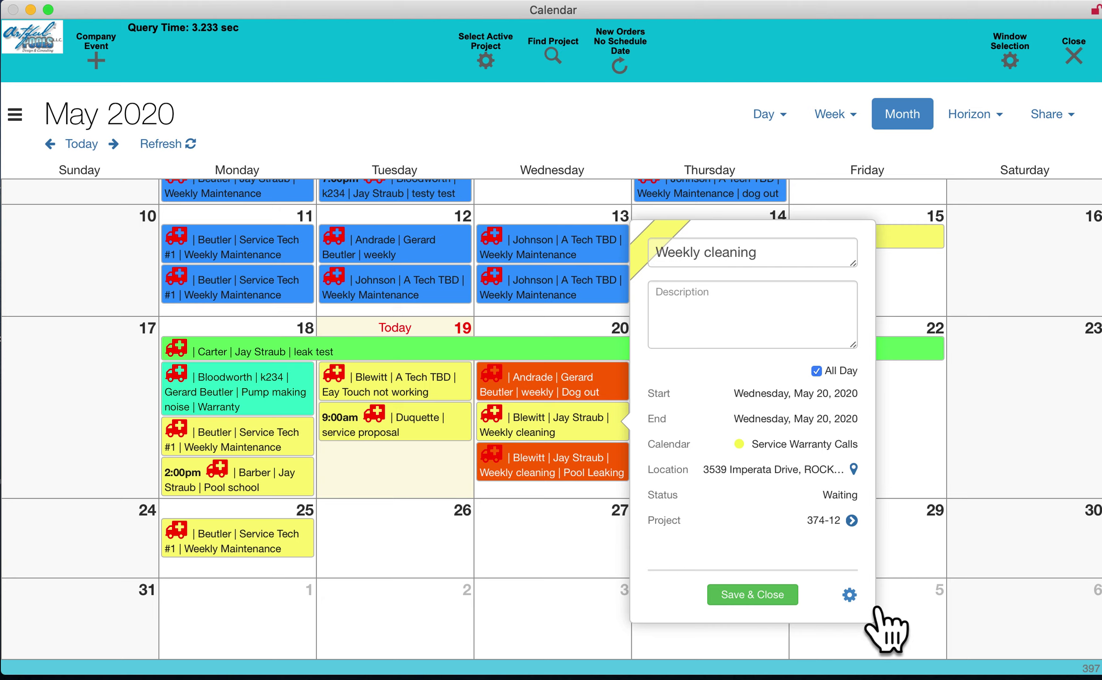
{"action": "left_click", "coordinate": [850, 596]}
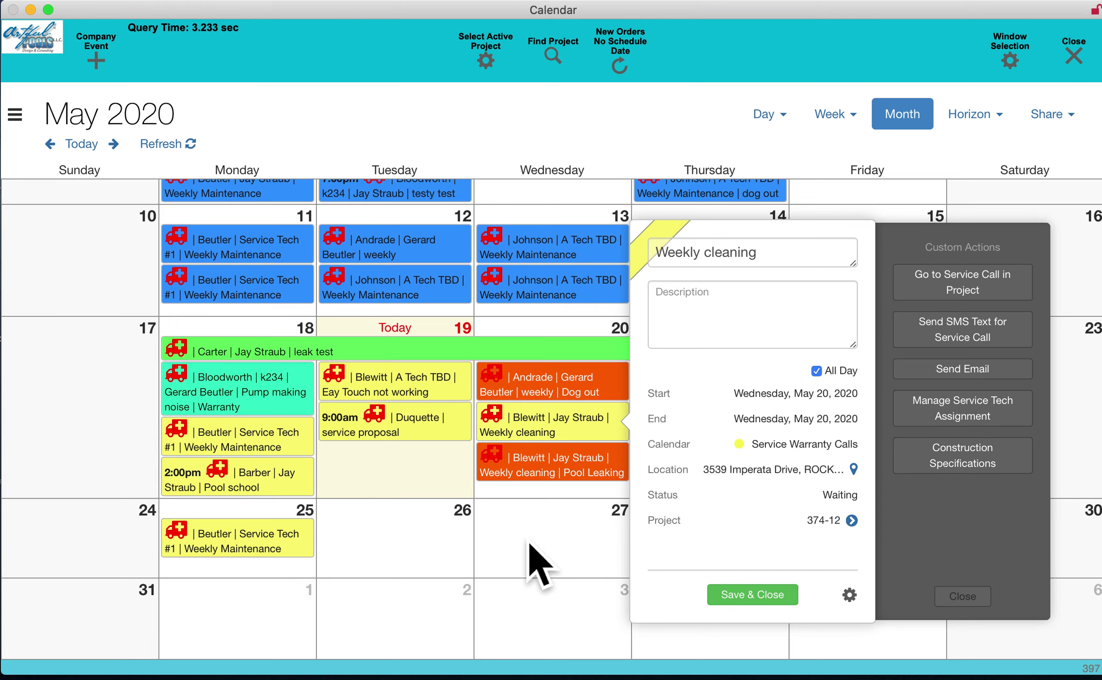
{"action": "left_click", "coordinate": [536, 563]}
- Show the calendar's text search and status filters, and collapse them again
{"action": "scroll", "coordinate": [637, 495], "scroll_direction": "up", "scroll_amount": 3}
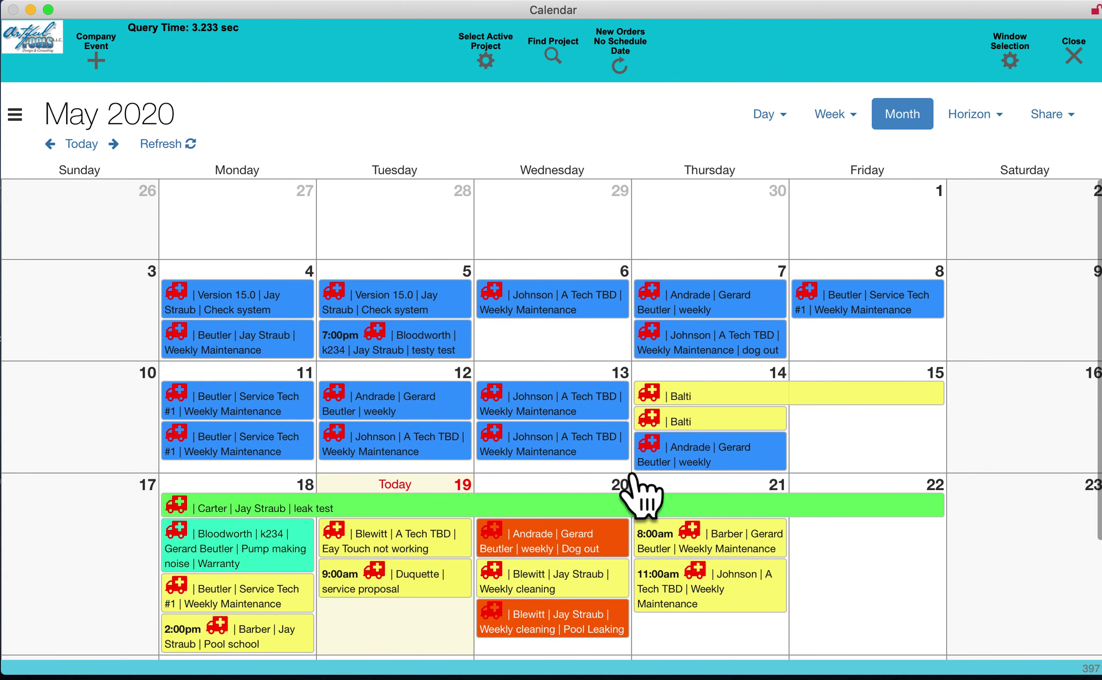
{"action": "scroll", "coordinate": [642, 494], "scroll_direction": "down", "scroll_amount": 2}
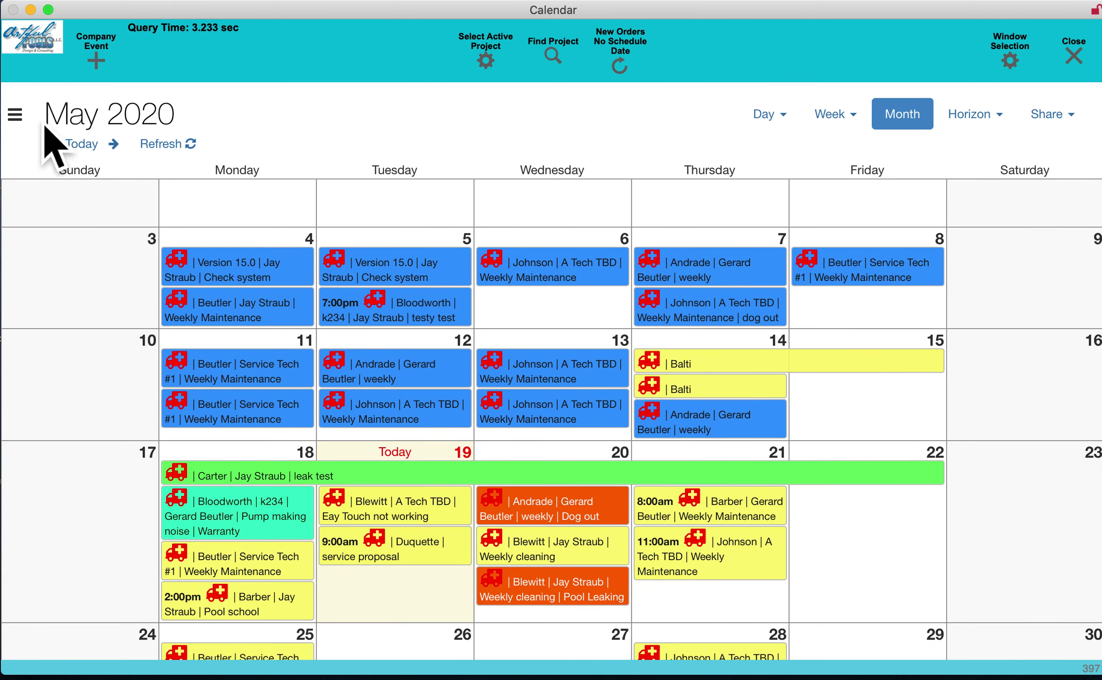
{"action": "left_click", "coordinate": [21, 117]}
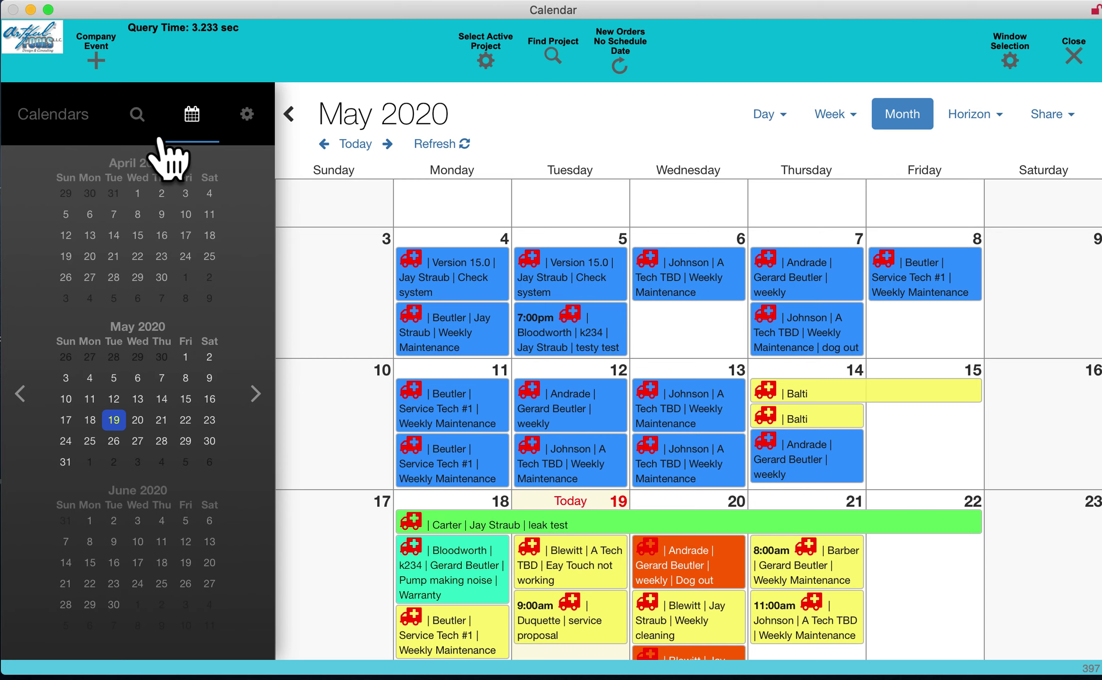
{"action": "left_click", "coordinate": [160, 139]}
{"action": "type", "text": "j"}
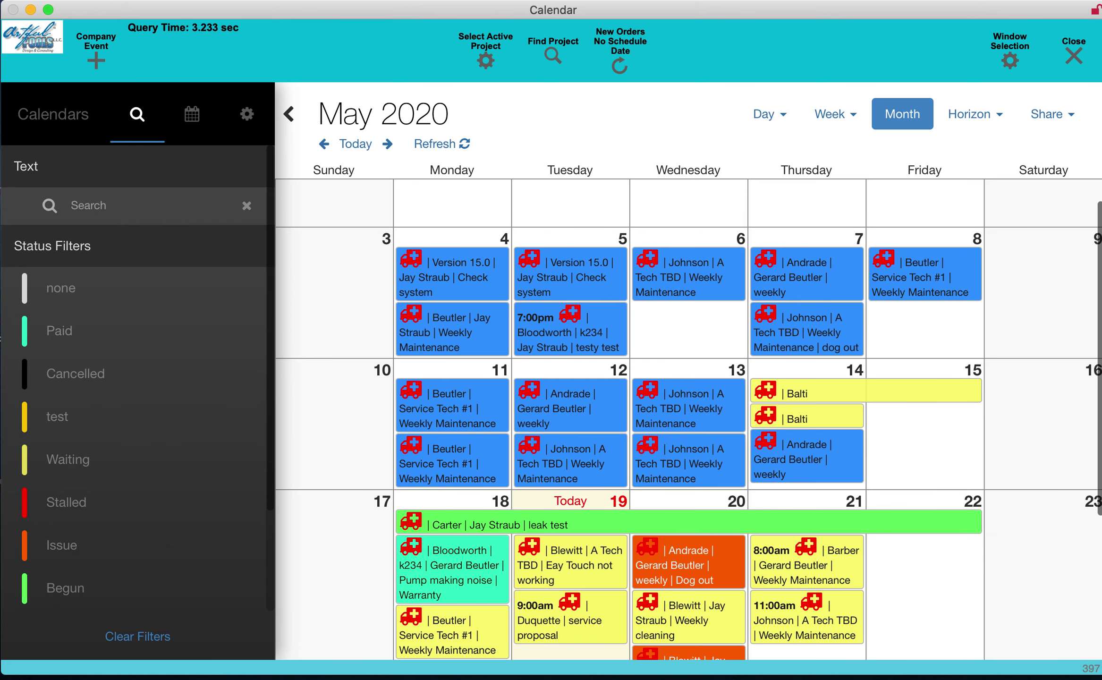
{"action": "left_click", "coordinate": [291, 114]}
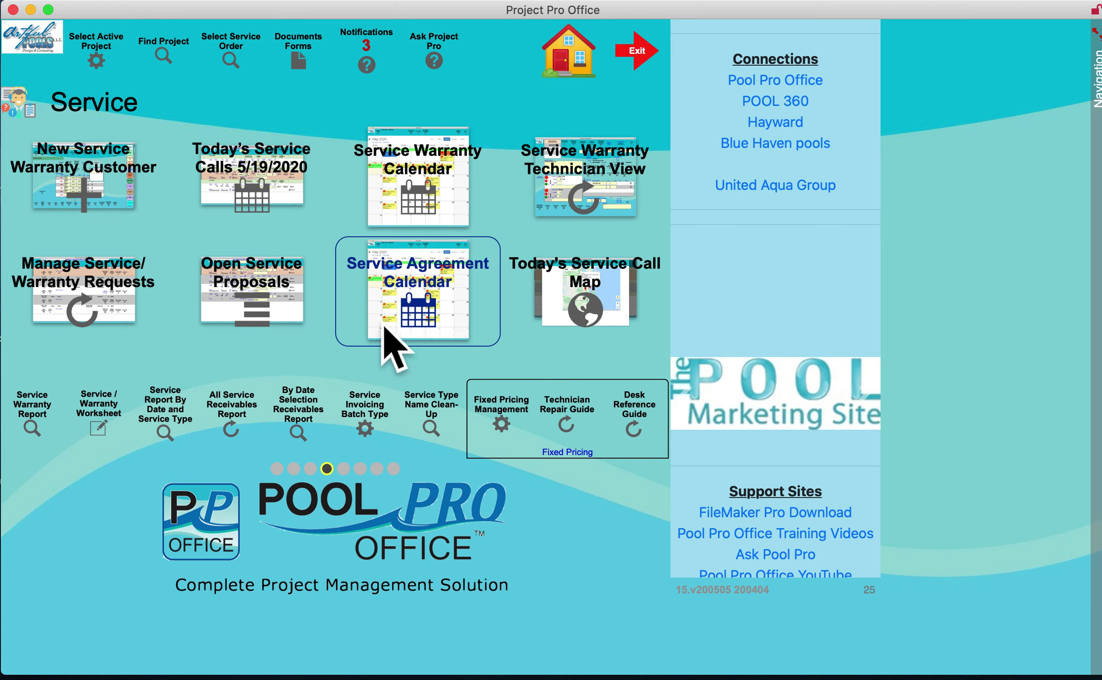
- Check the Service Warranty Report's search options, and browse the All Service Receivables Report before closing it
{"action": "left_click", "coordinate": [32, 411]}
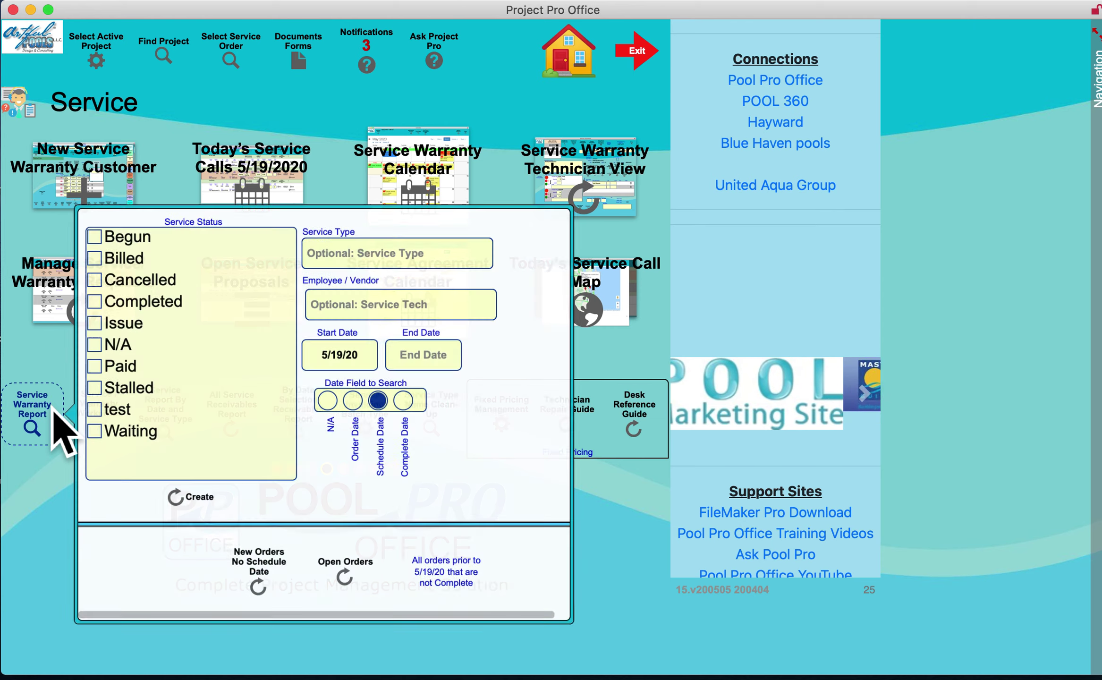
{"action": "left_click", "coordinate": [33, 411]}
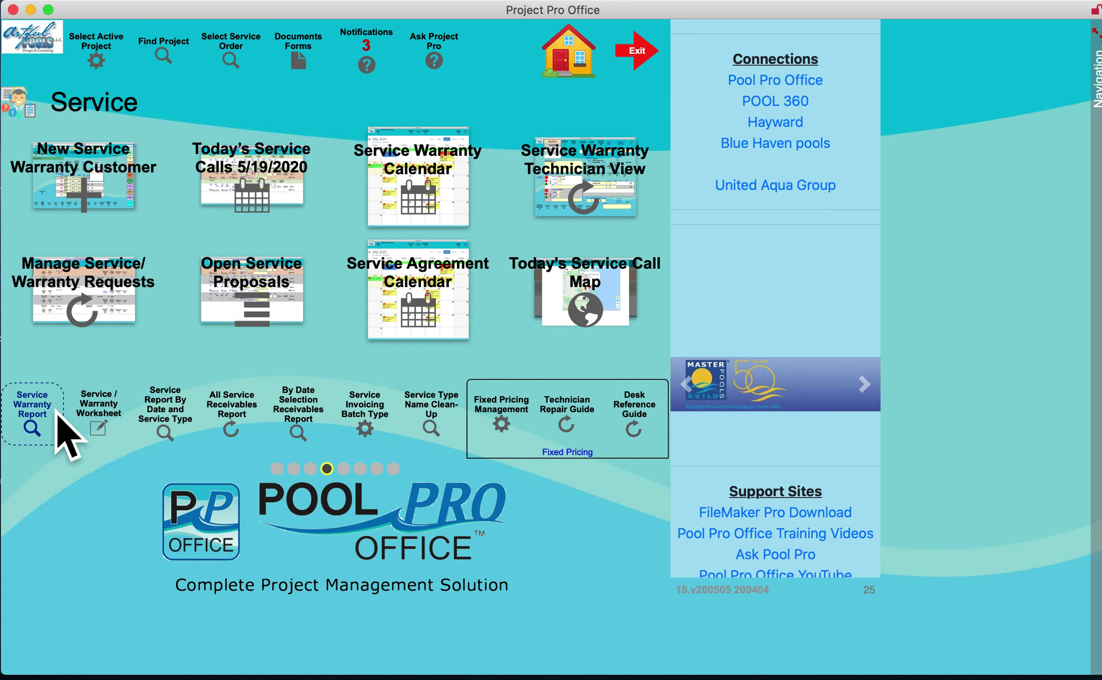
{"action": "left_click", "coordinate": [255, 411]}
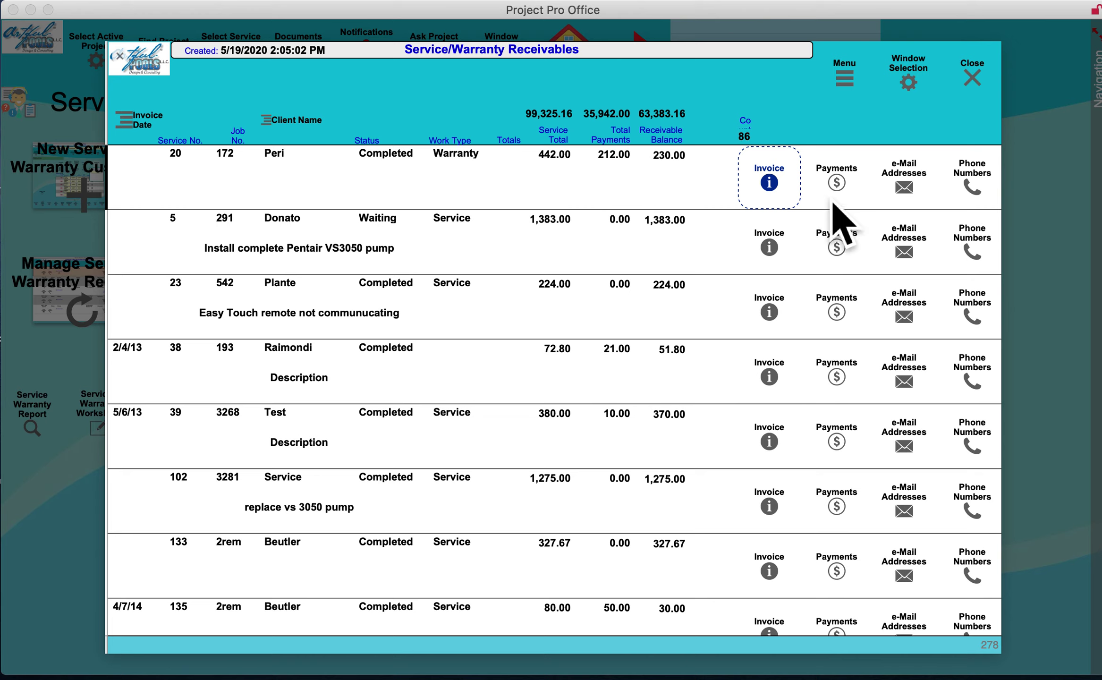
{"action": "left_click", "coordinate": [859, 200]}
{"action": "left_click", "coordinate": [860, 201]}
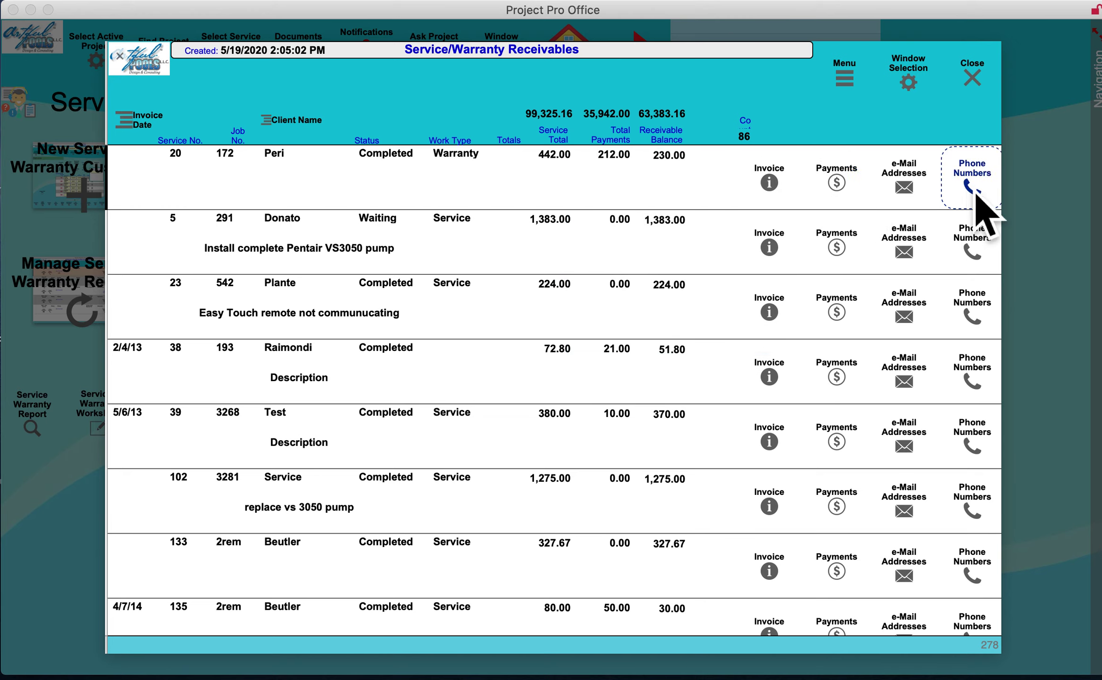
{"action": "scroll", "coordinate": [633, 312], "scroll_direction": "down", "scroll_amount": 2}
{"action": "scroll", "coordinate": [628, 308], "scroll_direction": "up", "scroll_amount": 2}
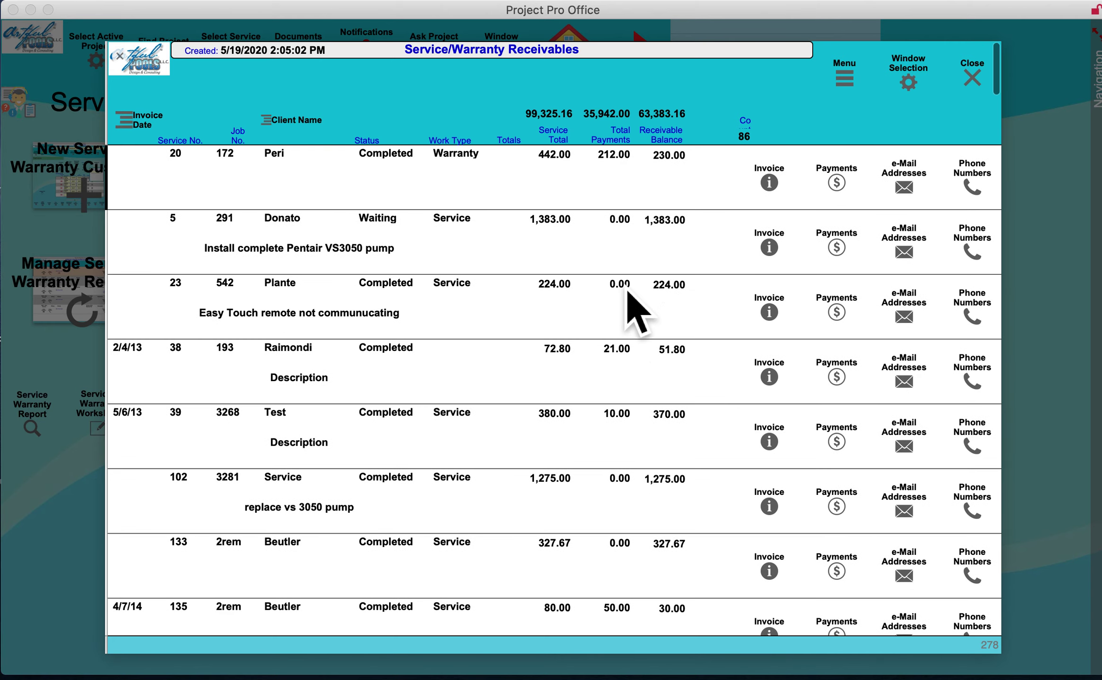
{"action": "left_click", "coordinate": [964, 92]}
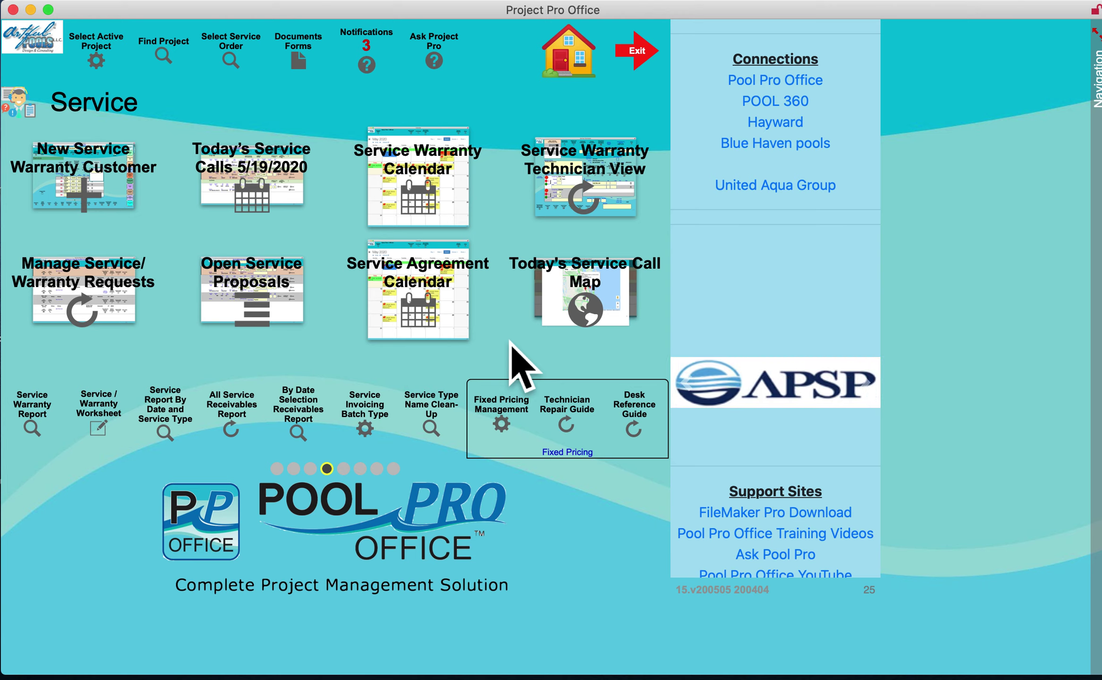
- Open the Service Warranty Technician View and find the service calls dated 5/18/20
{"action": "left_click", "coordinate": [592, 208]}
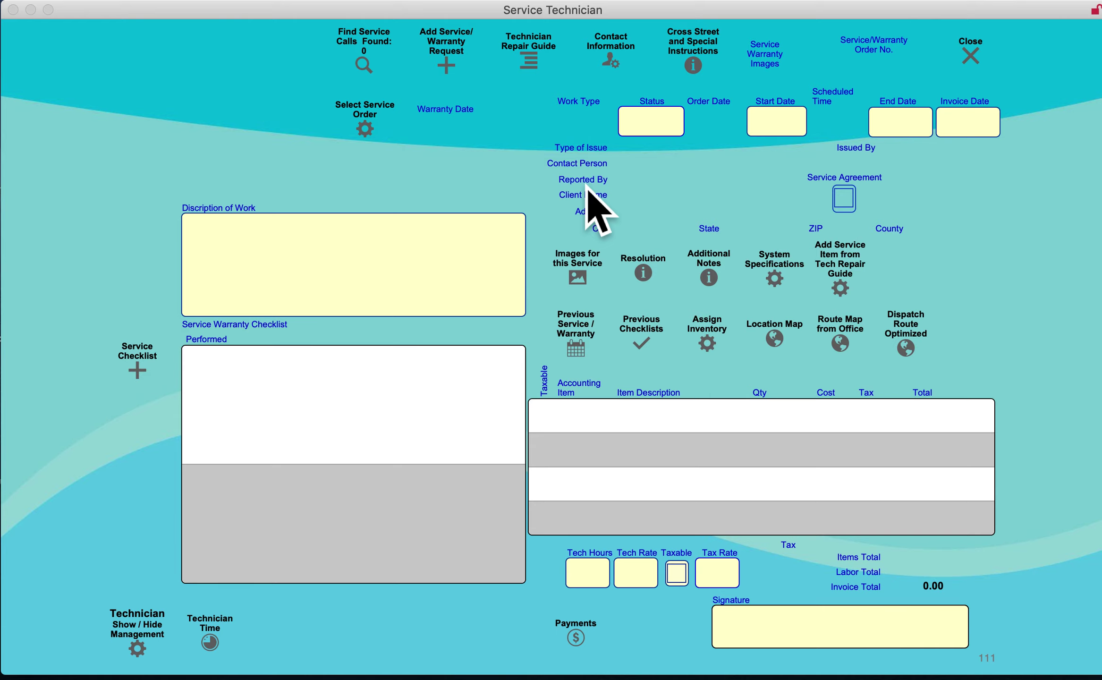
{"action": "left_click", "coordinate": [374, 59]}
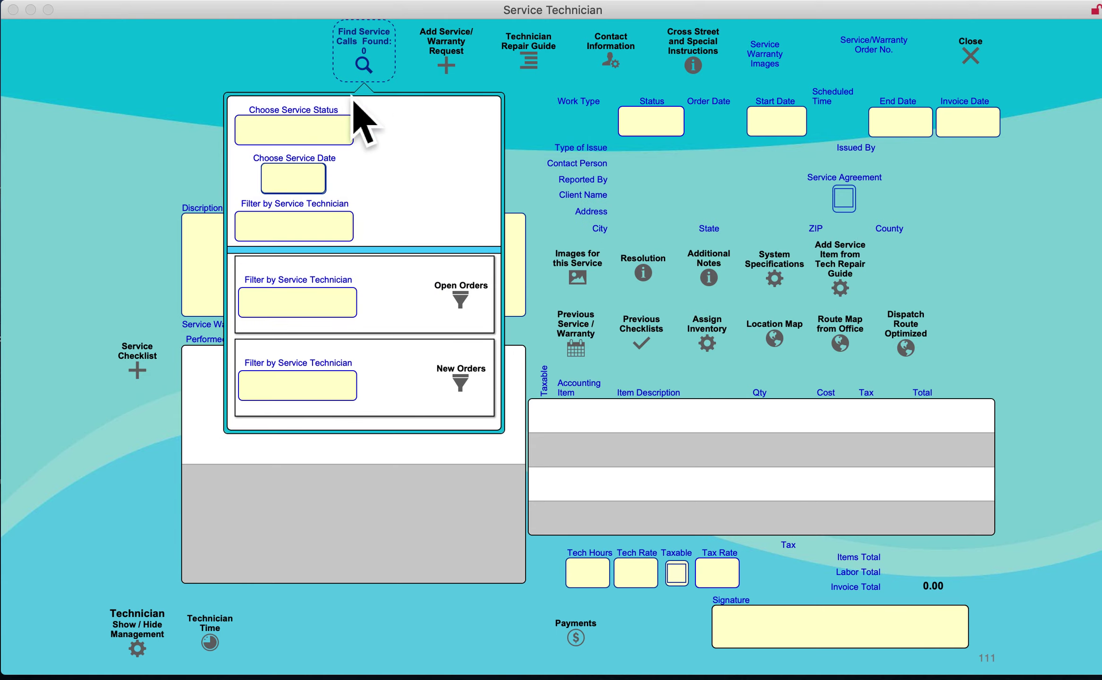
{"action": "left_click", "coordinate": [302, 184]}
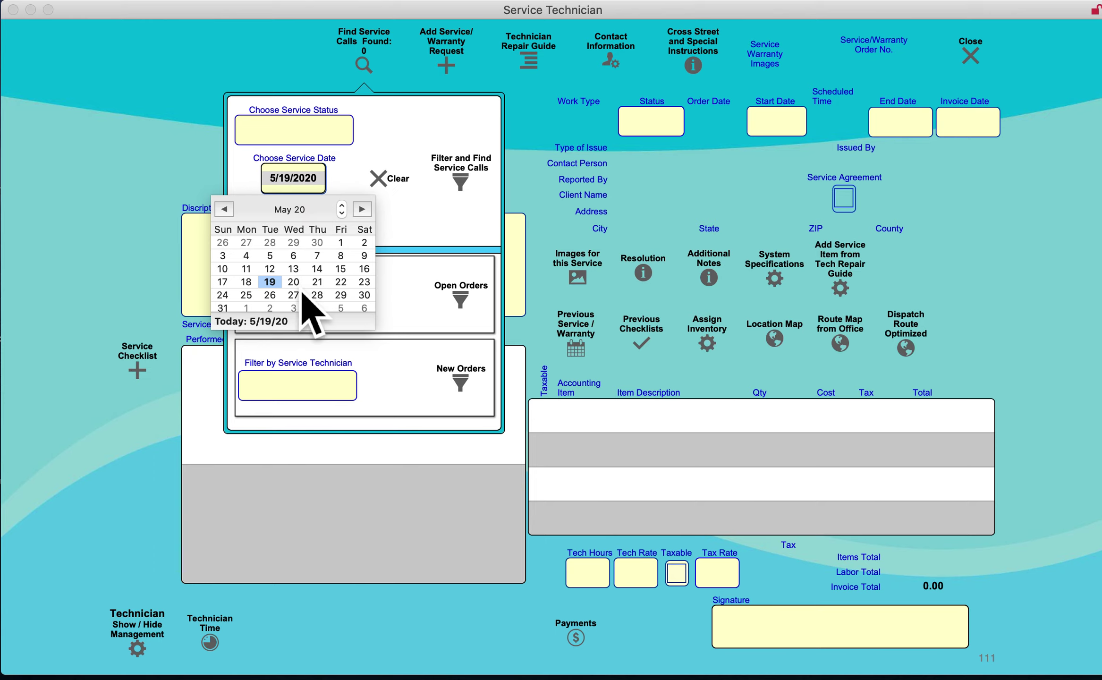
{"action": "left_click", "coordinate": [246, 282]}
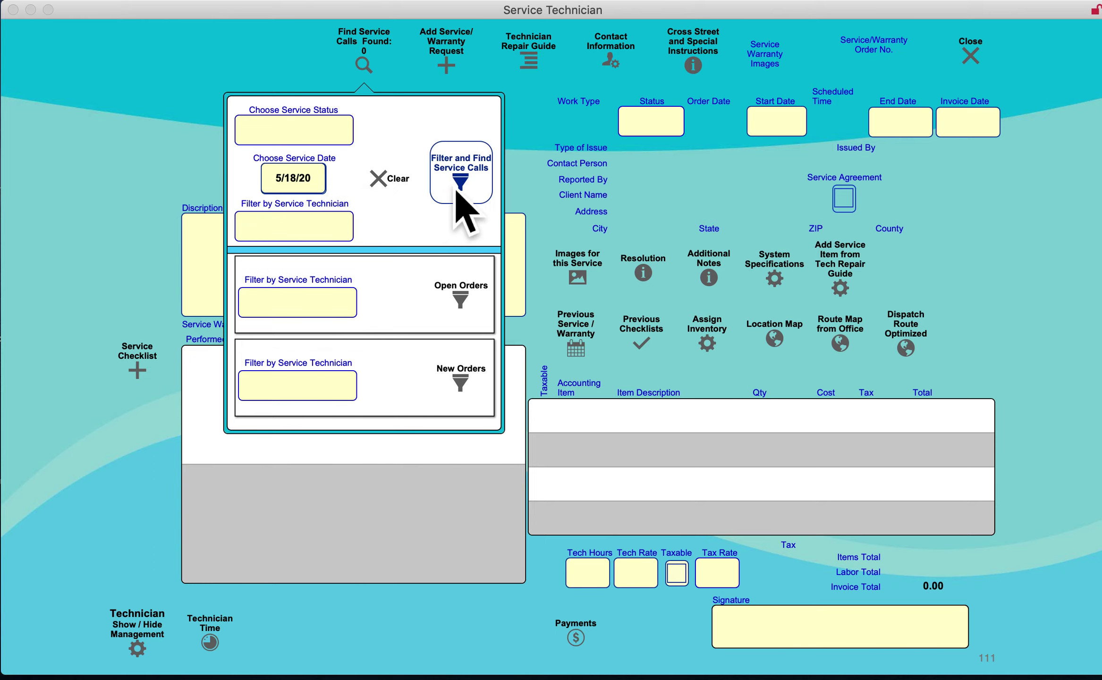
{"action": "left_click", "coordinate": [461, 179]}
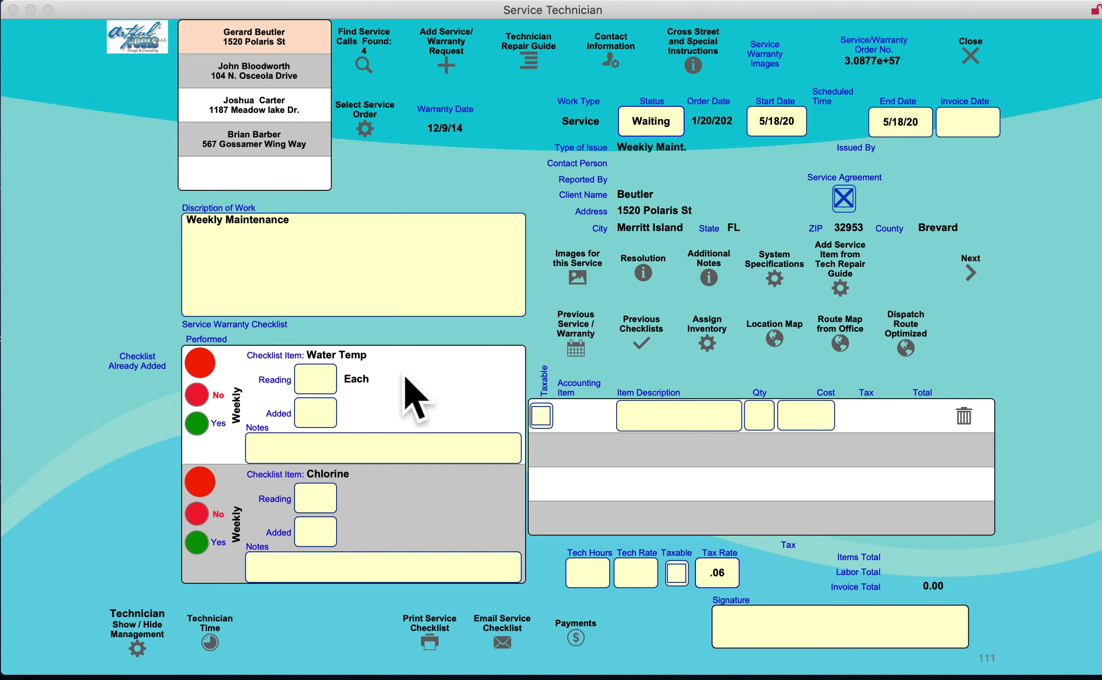
- Look through the first call's weekly service checklist, from Water Temp to Calcium Hardness, and check the Technician Time option
{"action": "scroll", "coordinate": [406, 463], "scroll_direction": "down", "scroll_amount": 3}
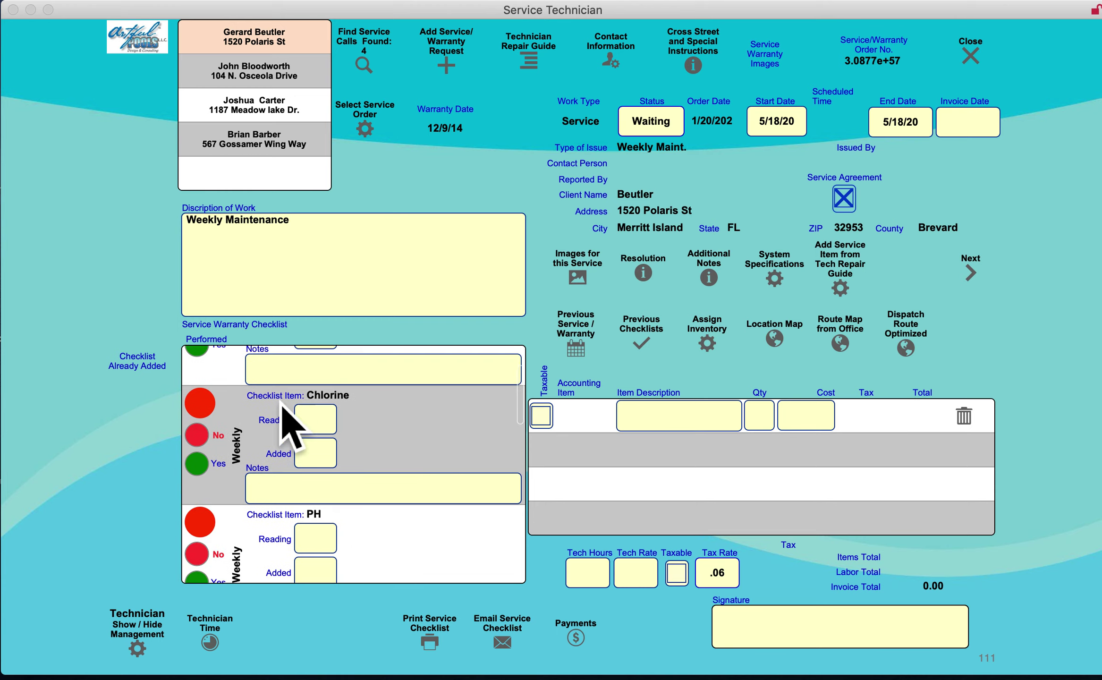
{"action": "scroll", "coordinate": [359, 439], "scroll_direction": "down", "scroll_amount": 1}
{"action": "scroll", "coordinate": [407, 448], "scroll_direction": "down", "scroll_amount": 2}
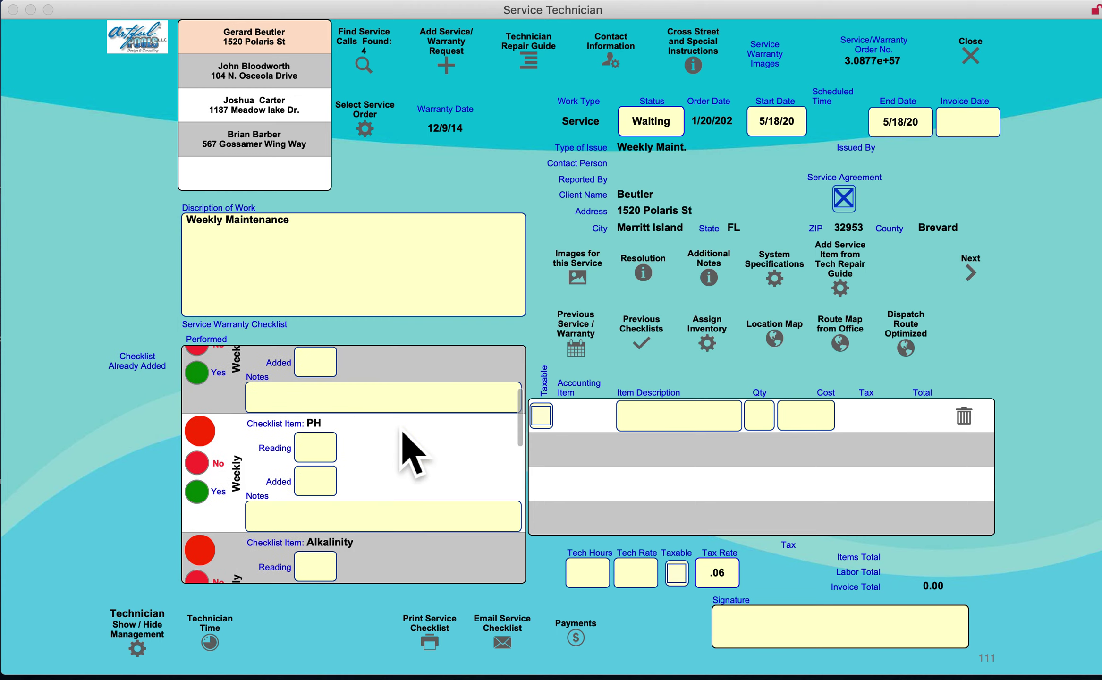
{"action": "scroll", "coordinate": [403, 431], "scroll_direction": "down", "scroll_amount": 3}
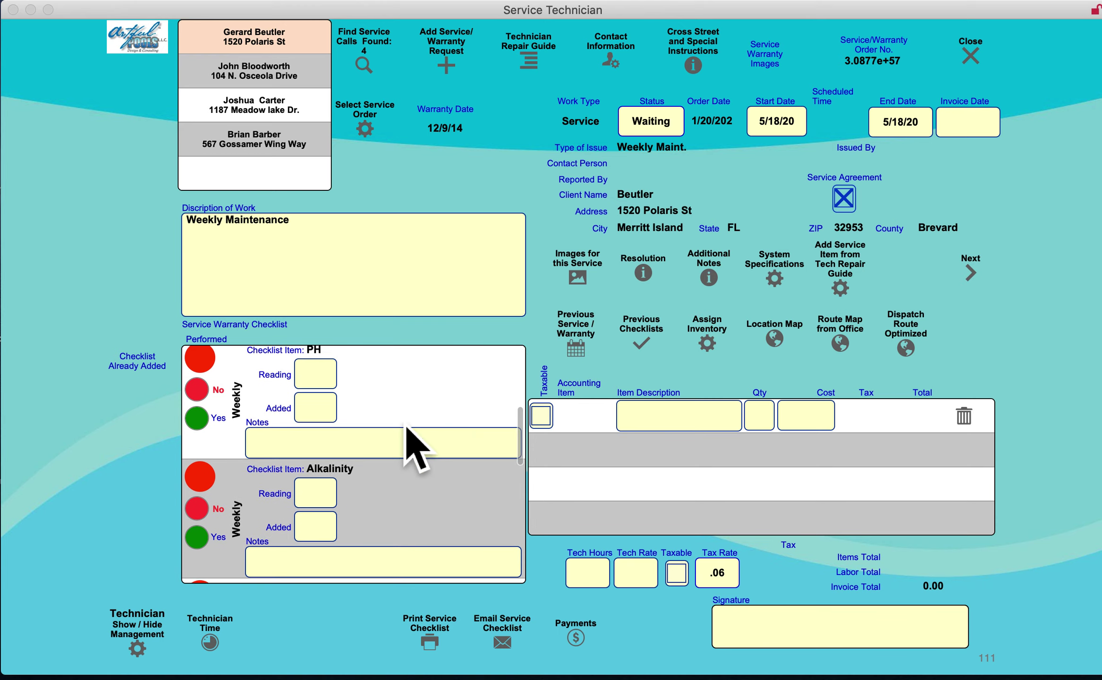
{"action": "scroll", "coordinate": [406, 427], "scroll_direction": "down", "scroll_amount": 4}
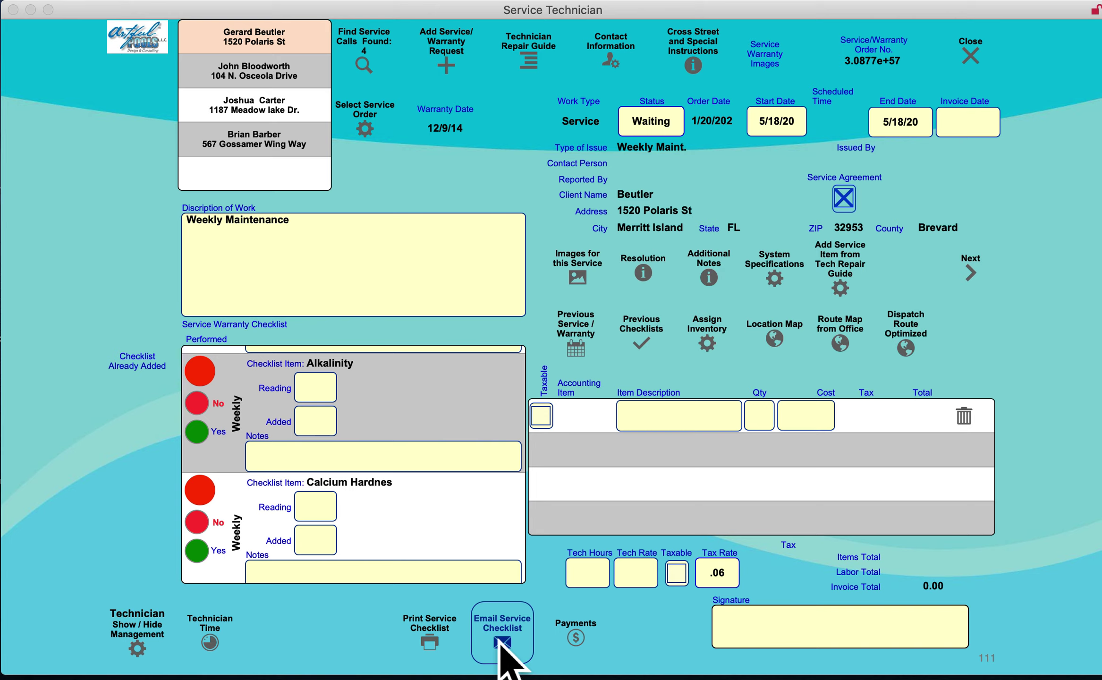
{"action": "left_click", "coordinate": [233, 625]}
{"action": "left_click", "coordinate": [233, 625]}
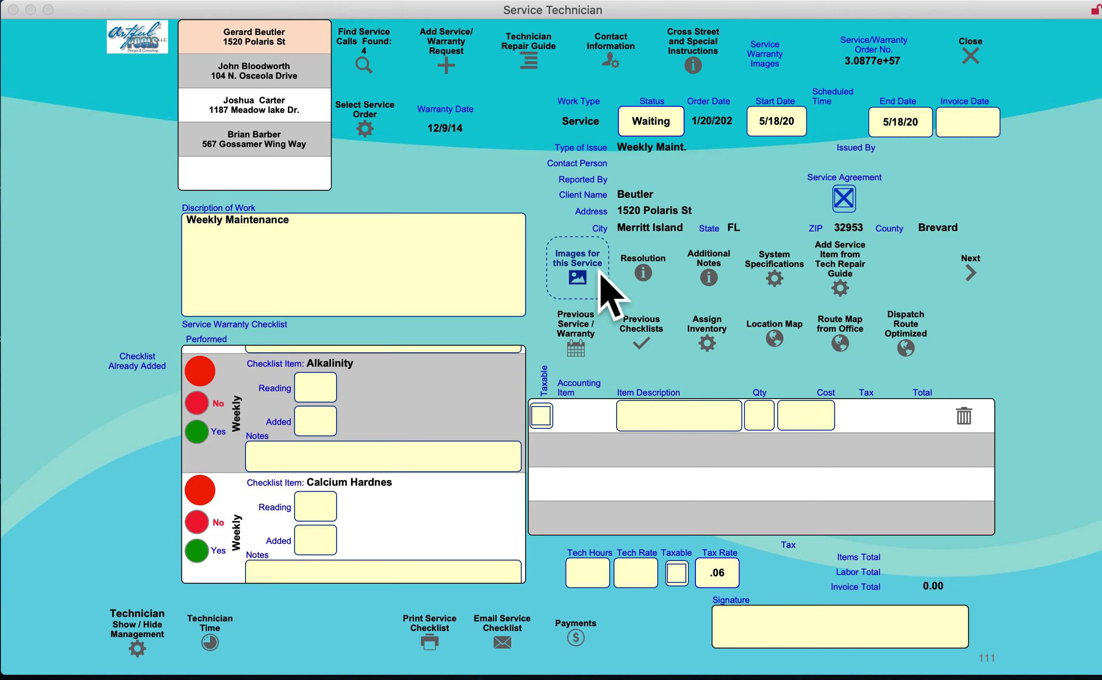
- View the images and the system specifications of the weekly maintenance call, and dismiss them
{"action": "left_click", "coordinate": [572, 274]}
{"action": "left_click", "coordinate": [600, 271]}
{"action": "left_click", "coordinate": [797, 271]}
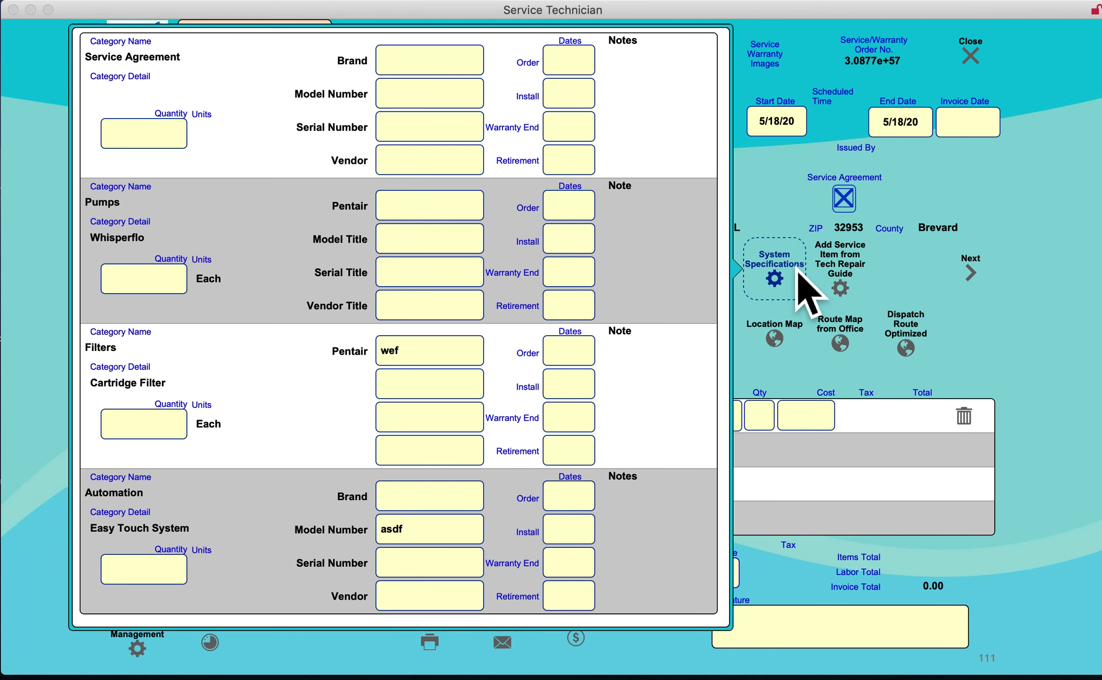
{"action": "left_click", "coordinate": [799, 283]}
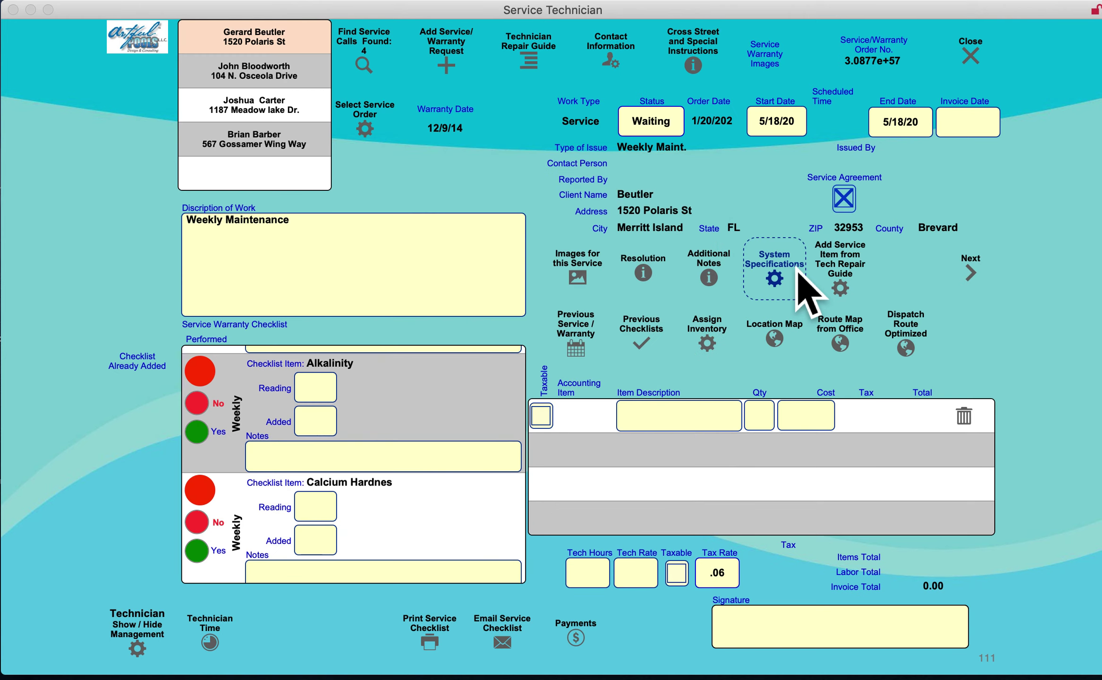
- Check the work type choices for previous service and the service dates of previous checklists, and close the technician view
{"action": "left_click", "coordinate": [586, 334]}
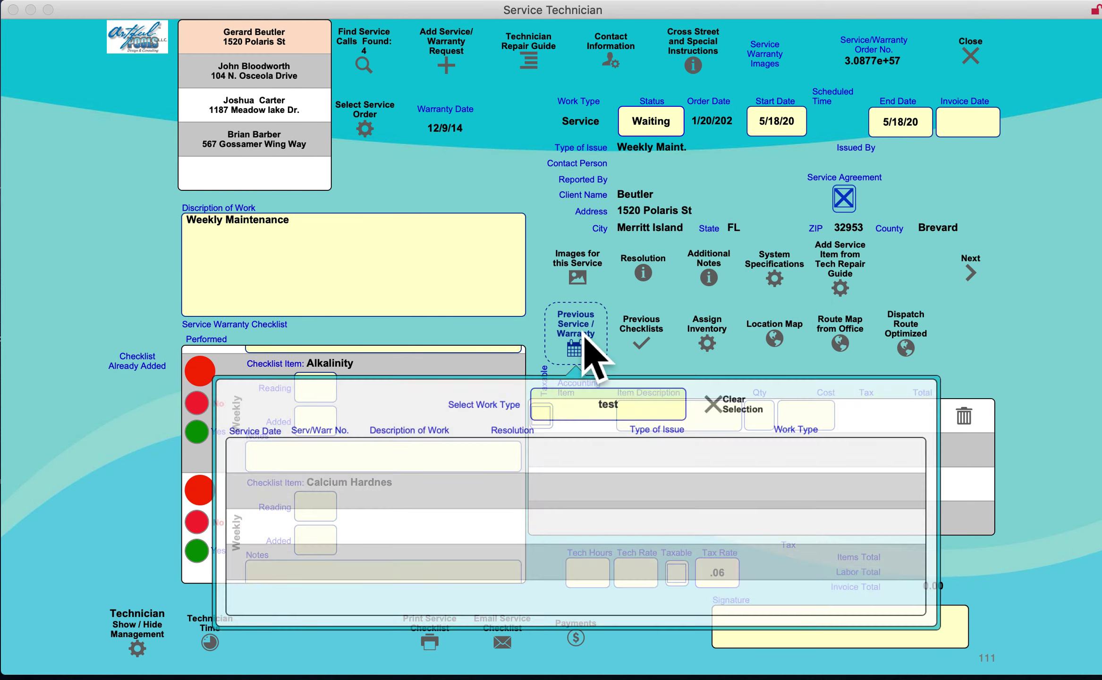
{"action": "left_click", "coordinate": [614, 420]}
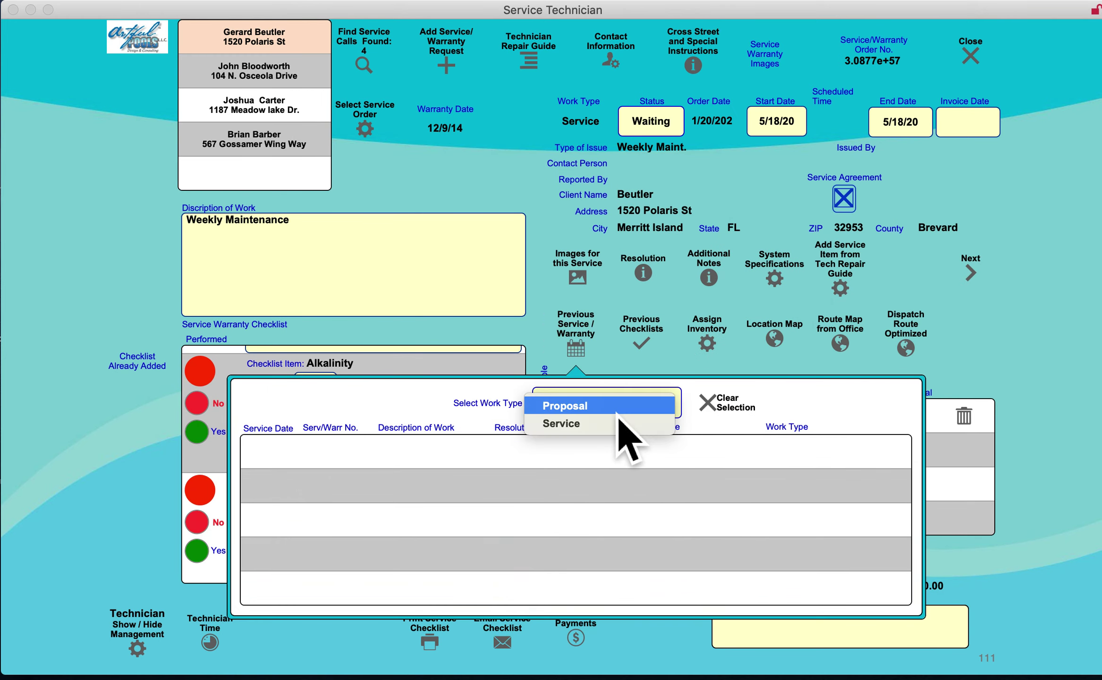
{"action": "left_click", "coordinate": [594, 444]}
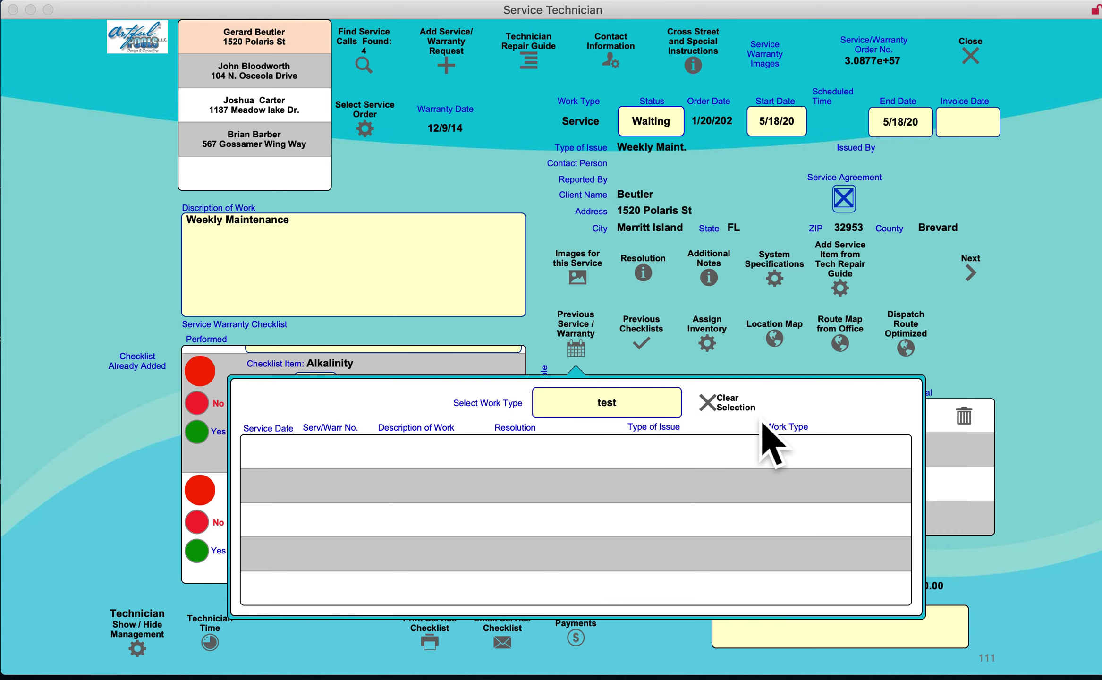
{"action": "left_click", "coordinate": [647, 341]}
{"action": "left_click", "coordinate": [413, 121]}
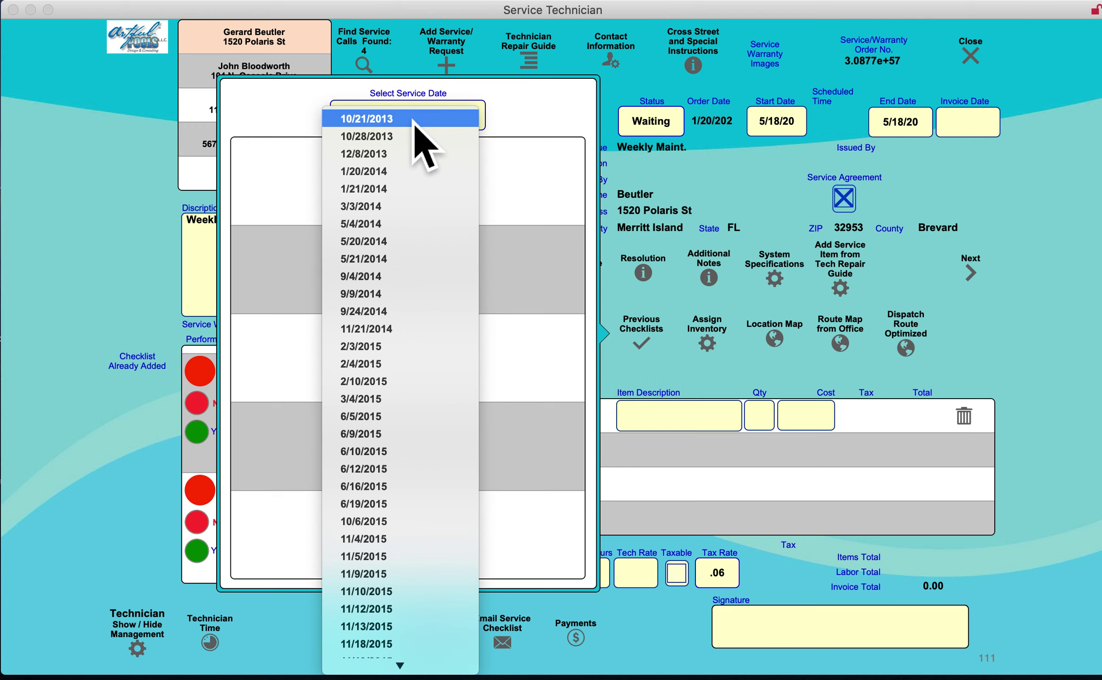
{"action": "left_click", "coordinate": [1012, 336]}
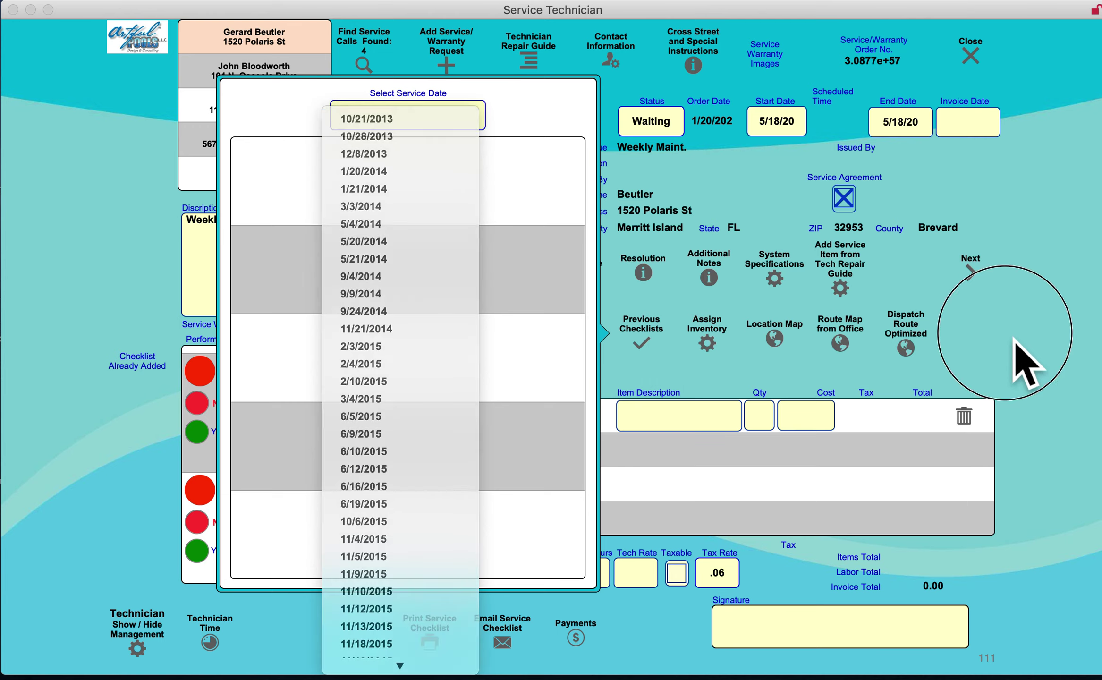
{"action": "left_click", "coordinate": [1046, 345]}
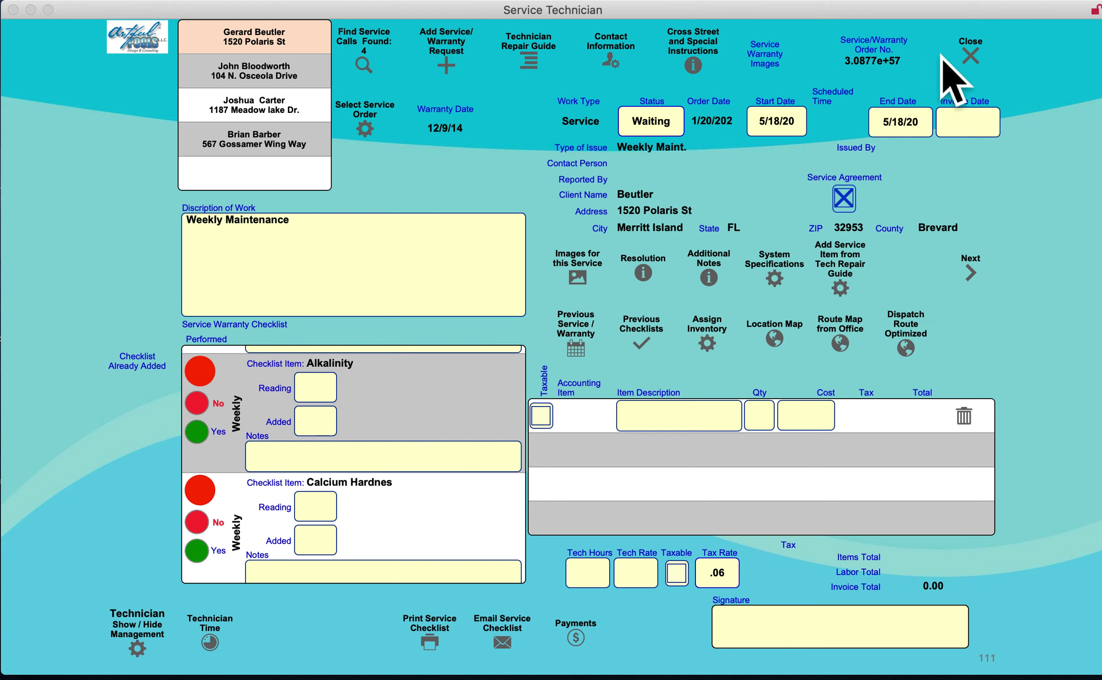
{"action": "left_click", "coordinate": [979, 61]}
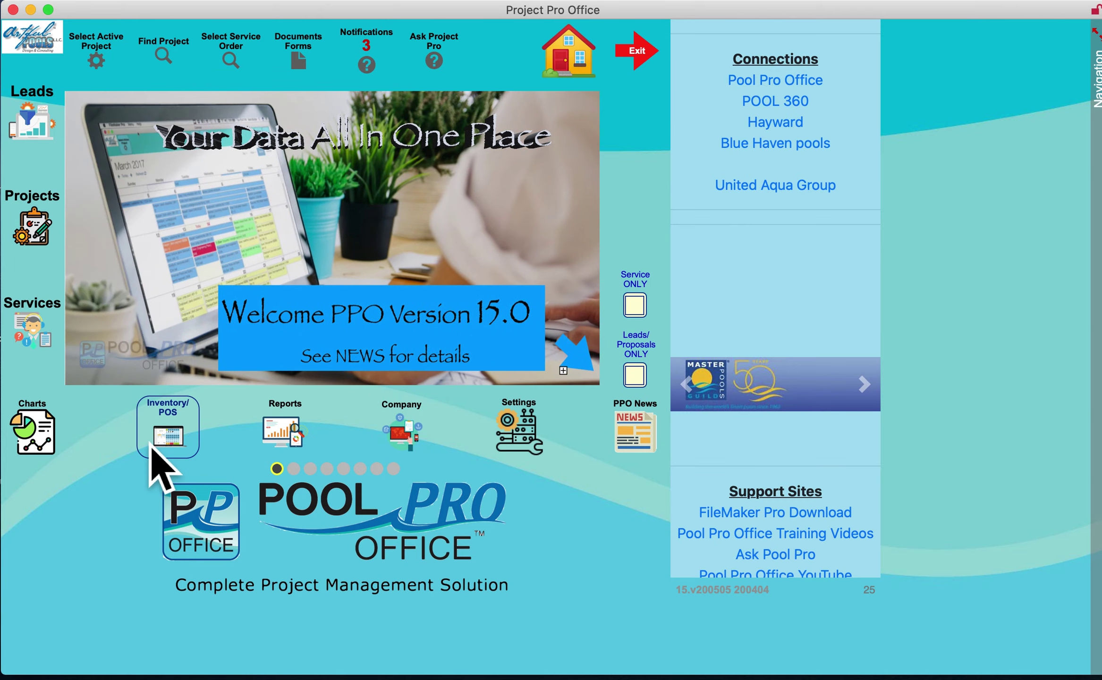
- Open the May 15, 2020 screenshot of the Charts window in Preview, review its gauges for leads and service calls, and close it
{"action": "mouse_move", "coordinate": [921, 671]}
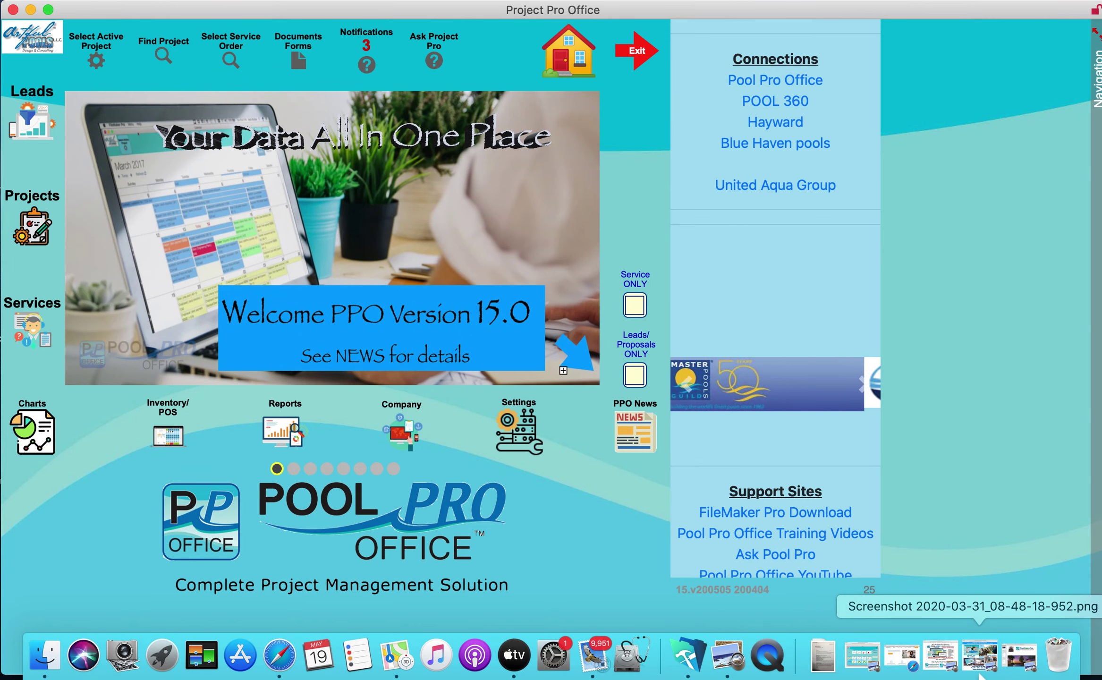
{"action": "left_click", "coordinate": [865, 658]}
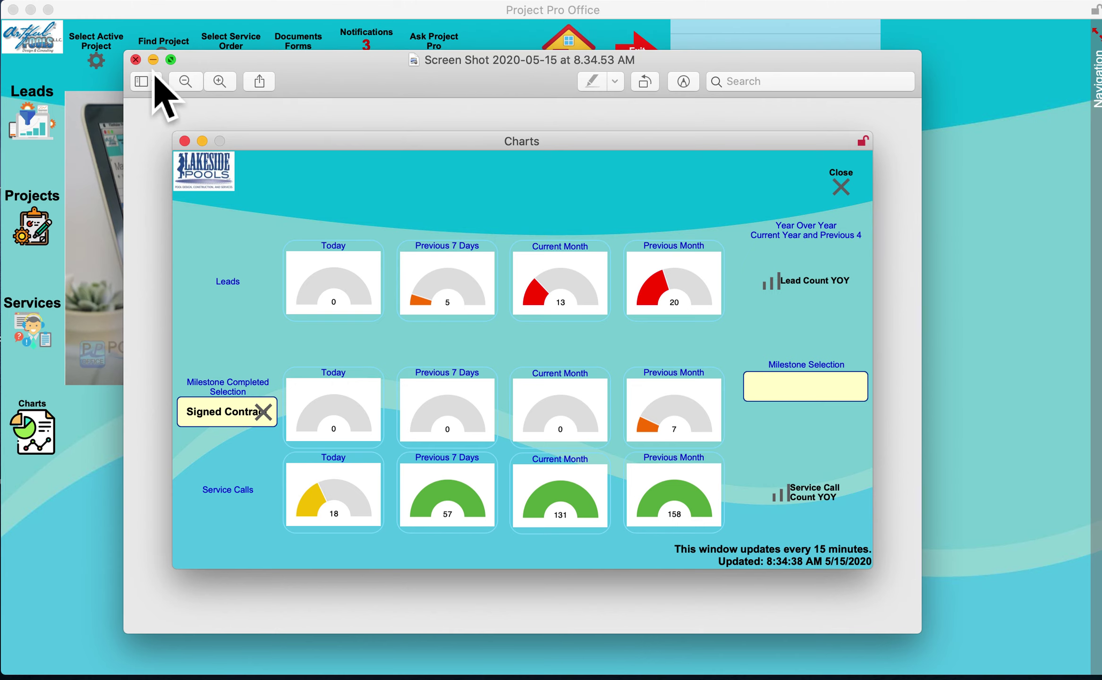
{"action": "left_click", "coordinate": [136, 60]}
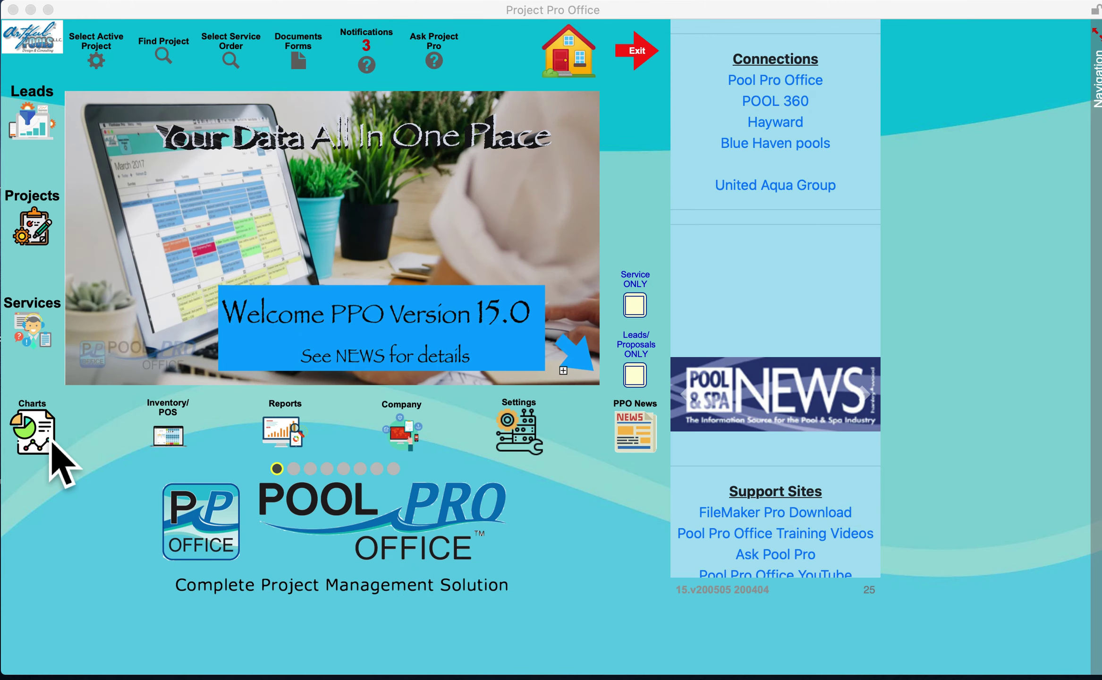
- Show the Inventory / POS area with its Erply web page, and return to the home page
{"action": "left_click", "coordinate": [184, 434]}
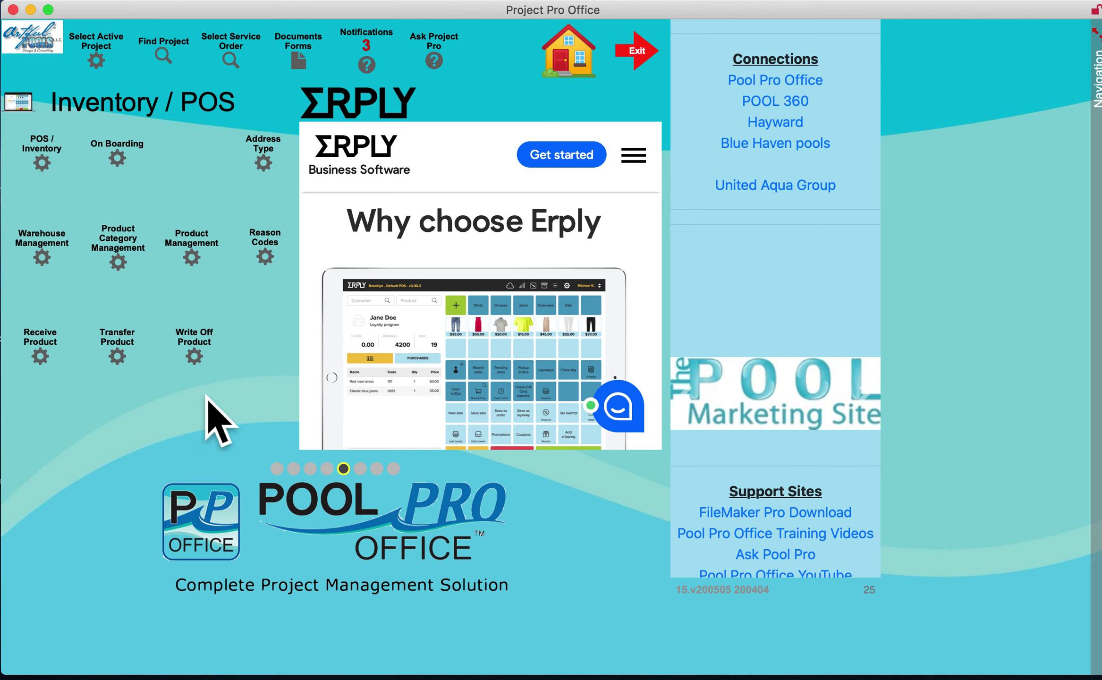
{"action": "scroll", "coordinate": [370, 380], "scroll_direction": "down", "scroll_amount": 1}
{"action": "scroll", "coordinate": [375, 372], "scroll_direction": "down", "scroll_amount": 1}
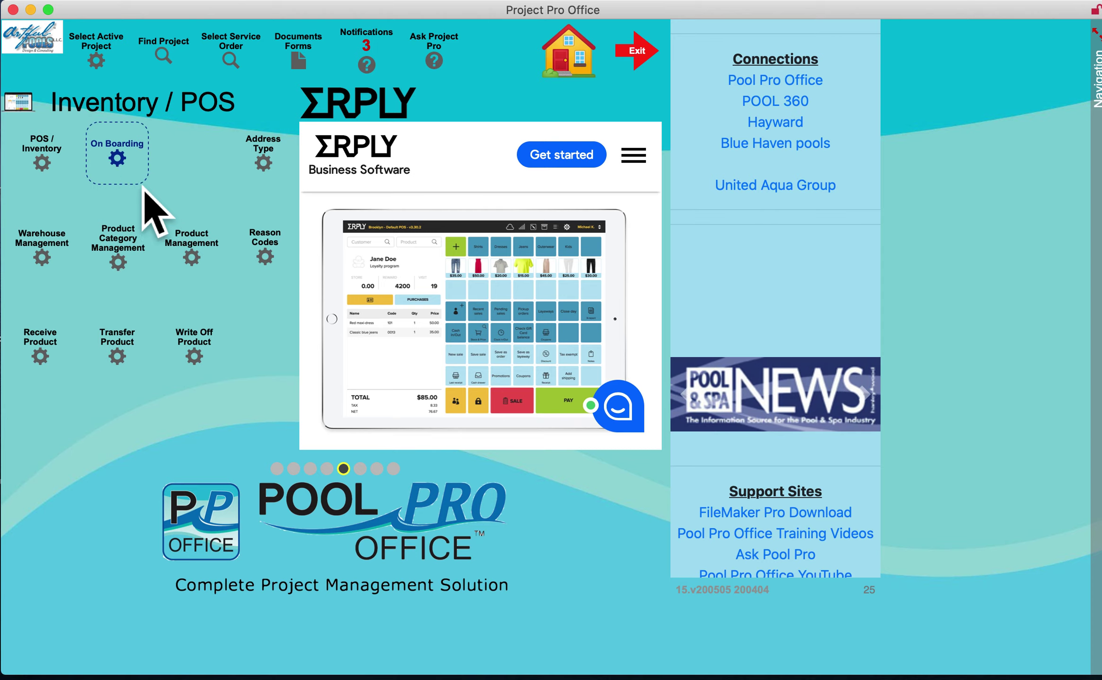
{"action": "left_click", "coordinate": [577, 73]}
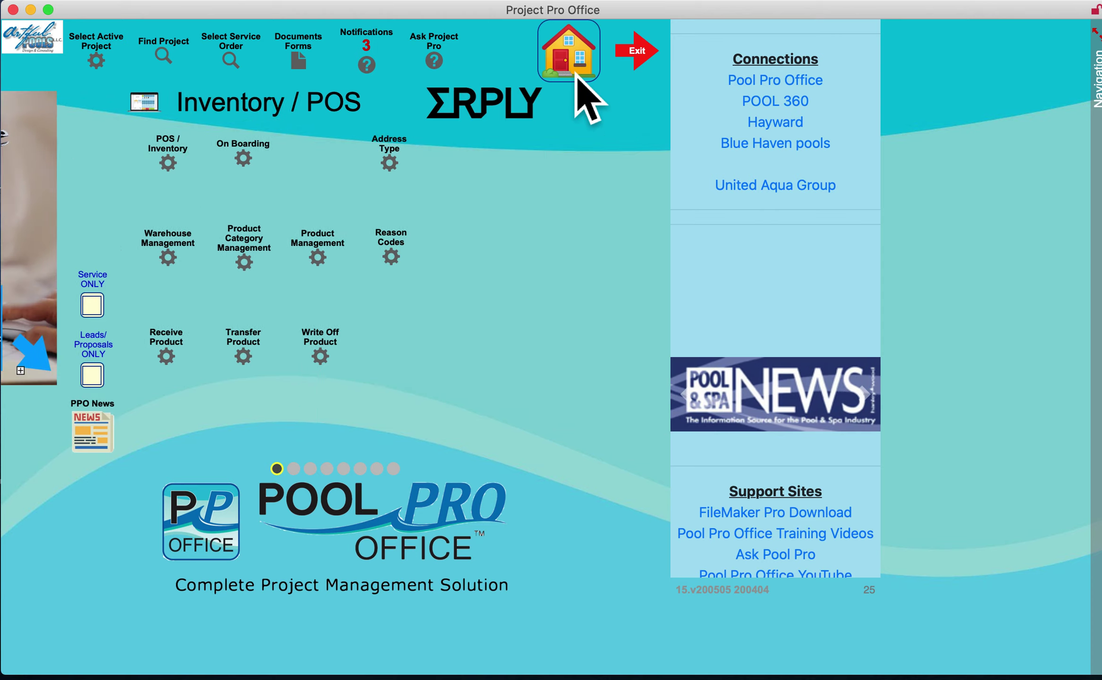
- Show the options of the Reports and Company areas, returning to the home page after each
{"action": "left_click", "coordinate": [281, 434]}
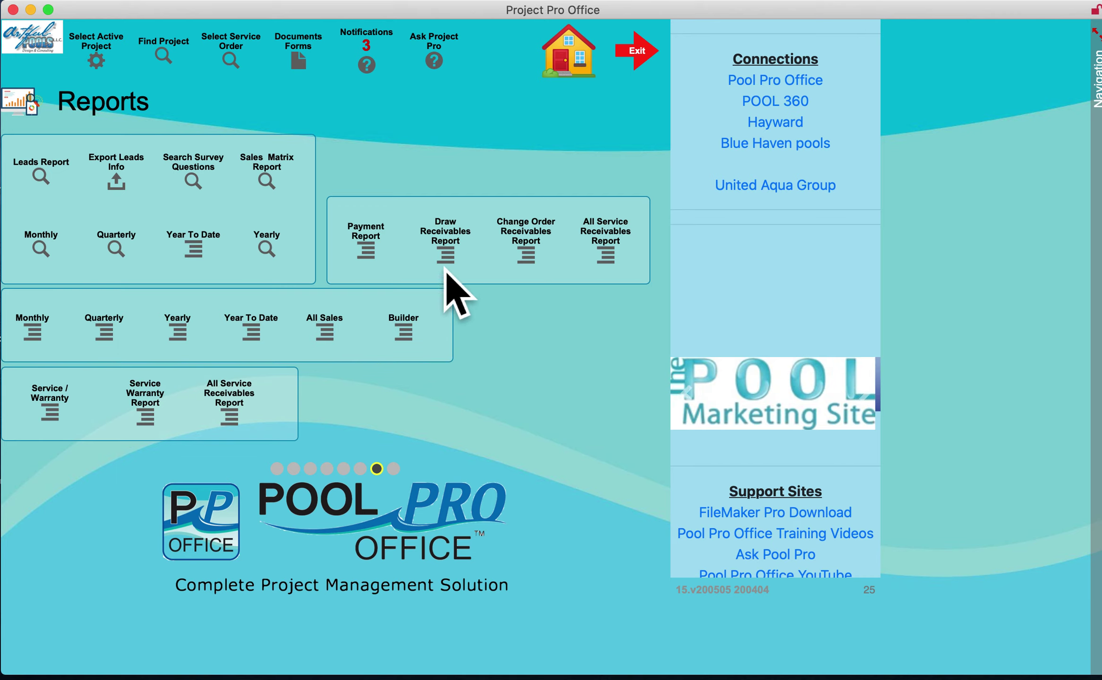
{"action": "left_click", "coordinate": [570, 71]}
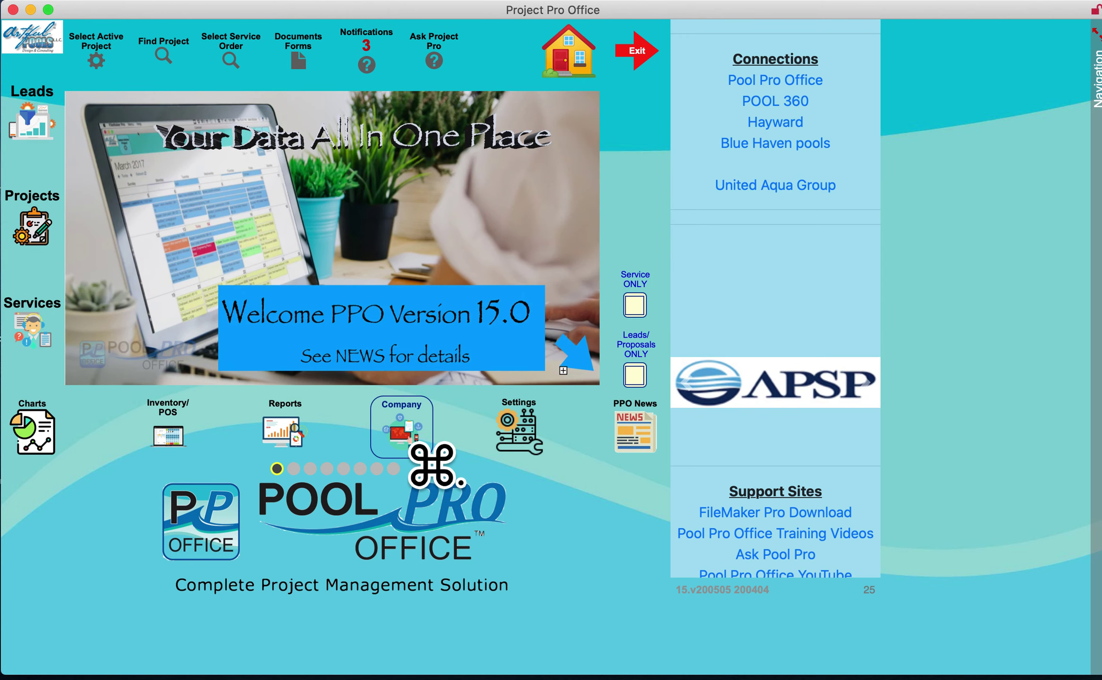
{"action": "left_click", "coordinate": [418, 446]}
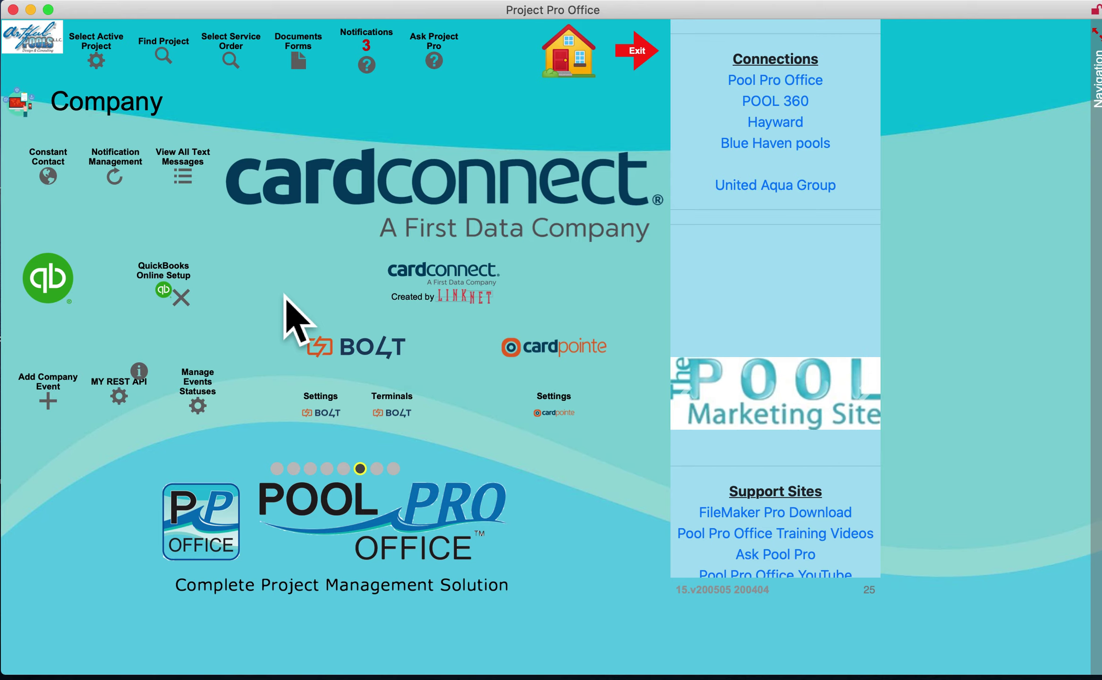
{"action": "left_click", "coordinate": [582, 73]}
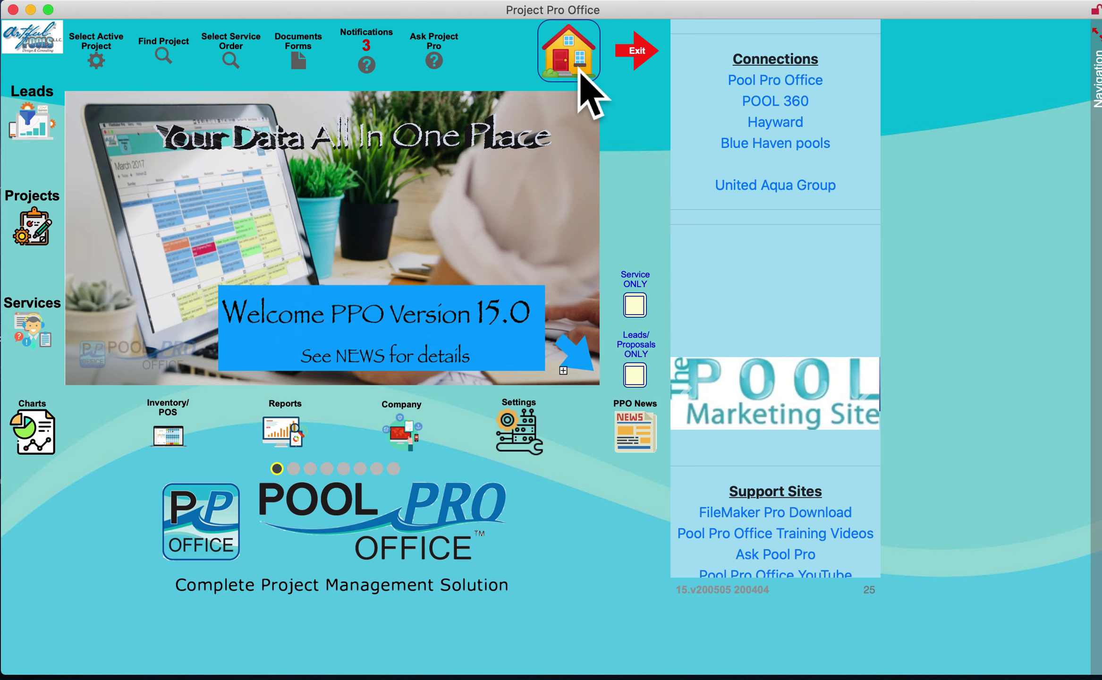
- Open the Settings area and review both user account management lists, employees and vendors without accounts and those on the PPO user list
{"action": "left_click", "coordinate": [543, 448]}
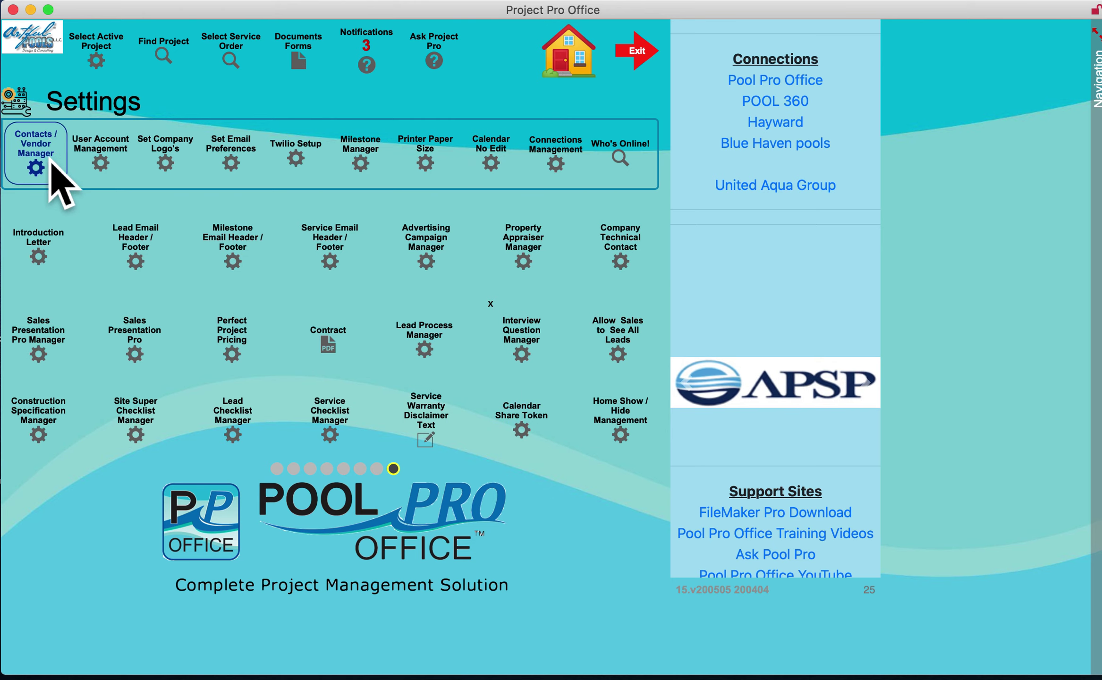
{"action": "left_click", "coordinate": [116, 160]}
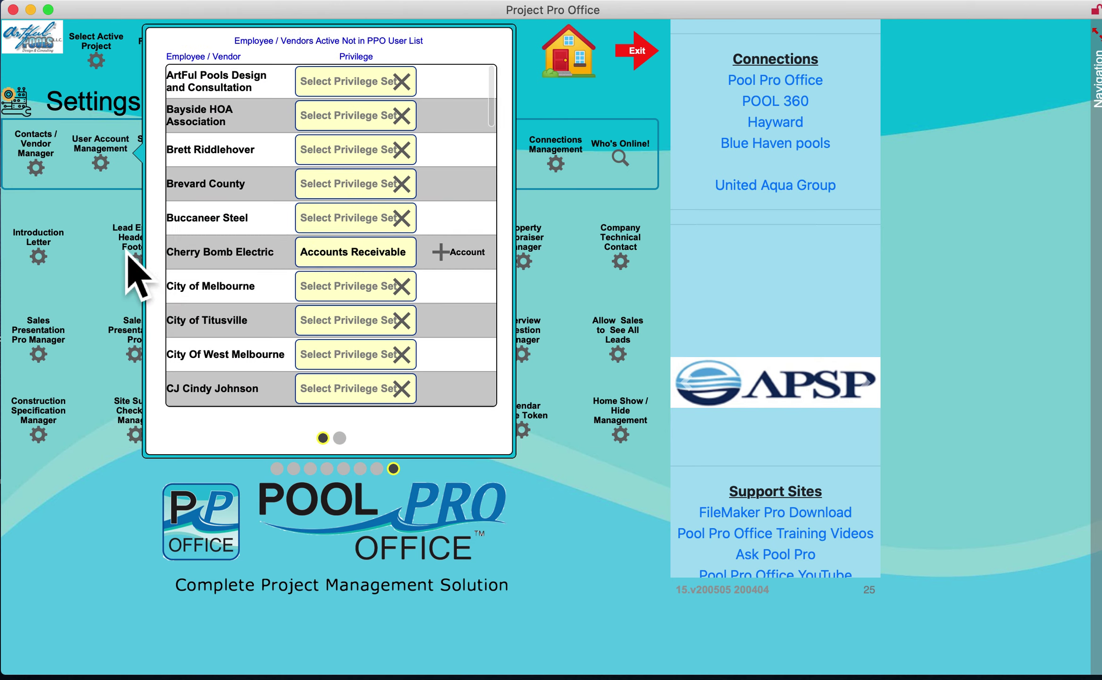
{"action": "left_click", "coordinate": [340, 440]}
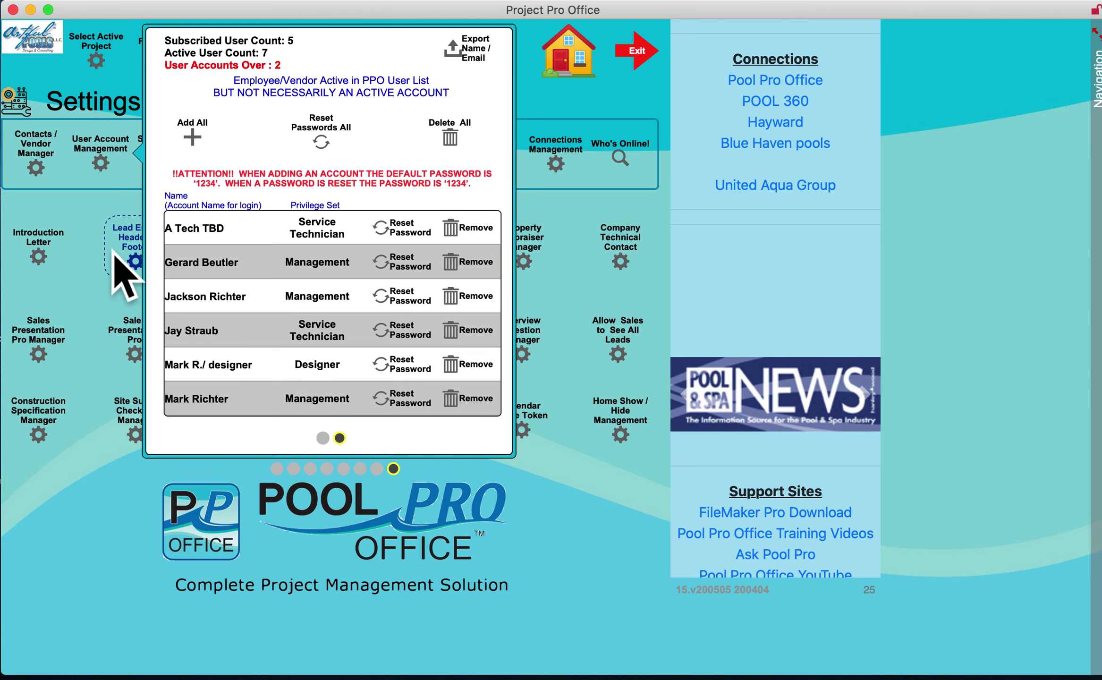
{"action": "left_click", "coordinate": [97, 223]}
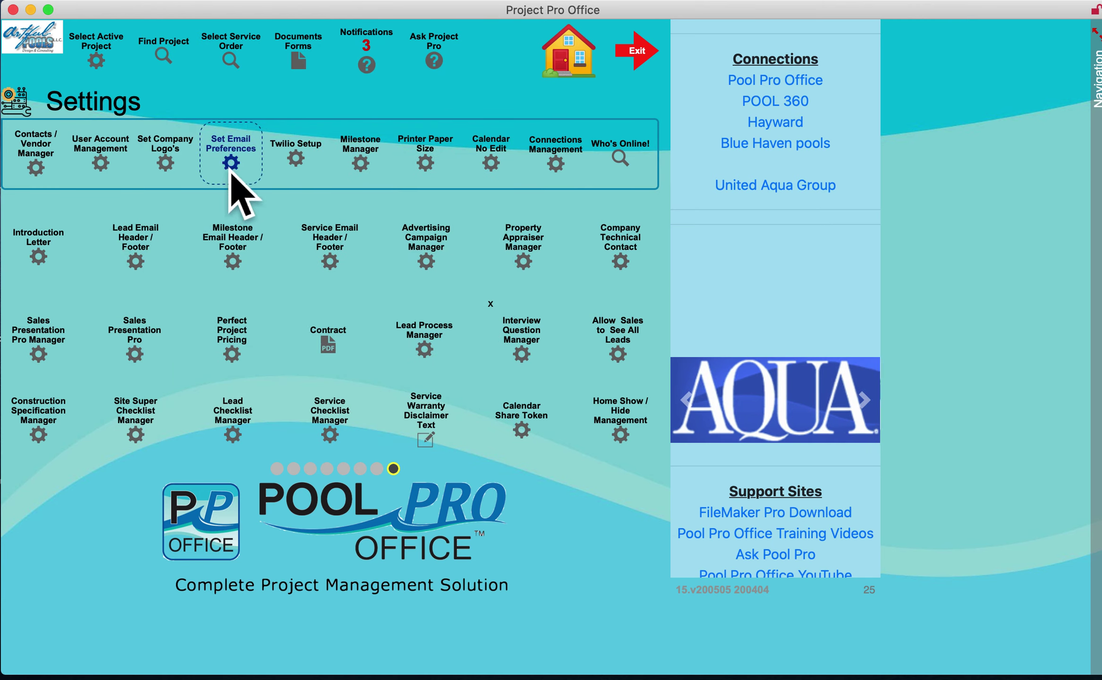
- Show the outgoing email server preferences and the Twilio setup for phone verification and SMS texting
{"action": "left_click", "coordinate": [255, 167]}
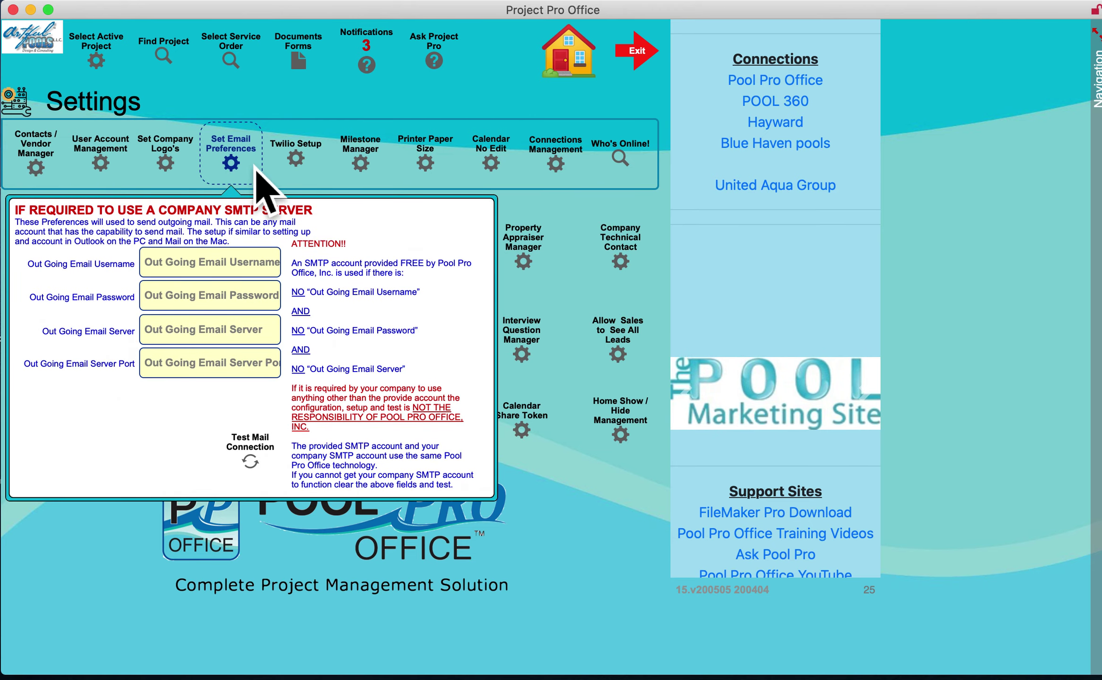
{"action": "left_click", "coordinate": [327, 161]}
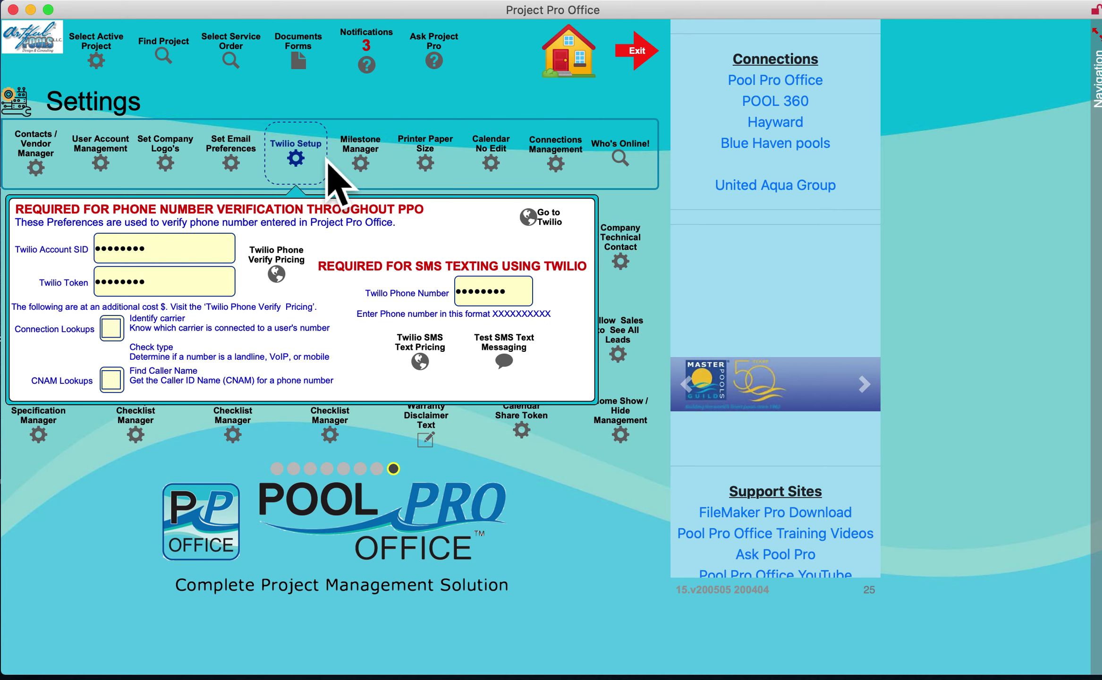
- Open the Milestone Manager, look through the milestone list from its start, and check the settings of the Signed Contract milestone
{"action": "left_click", "coordinate": [389, 165]}
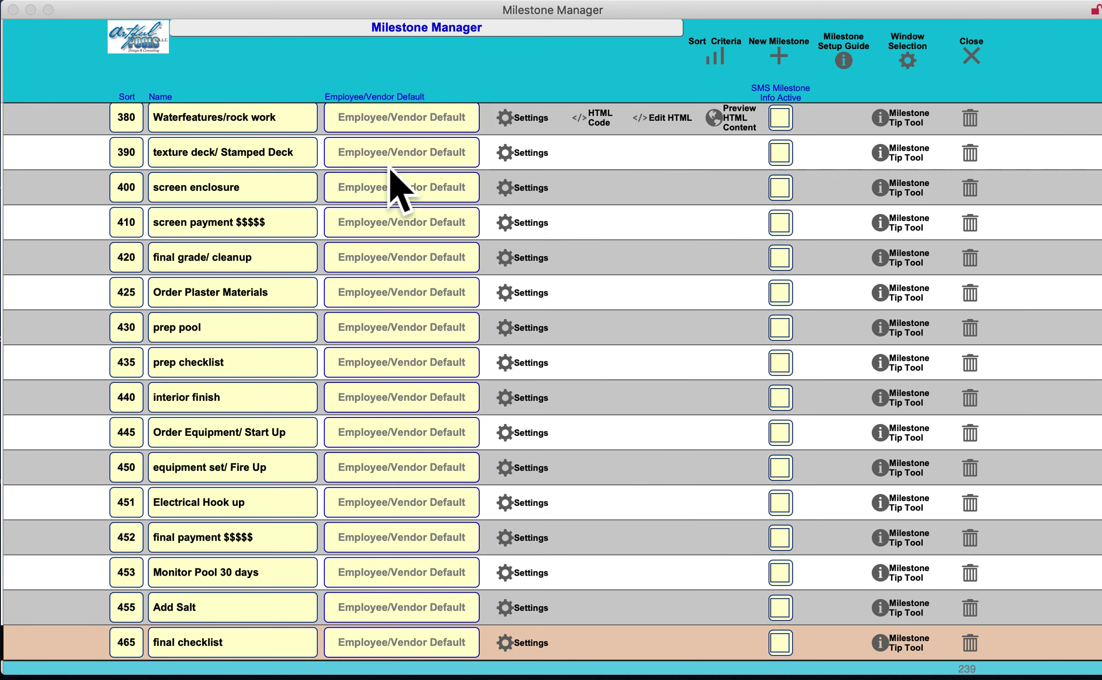
{"action": "scroll", "coordinate": [342, 254], "scroll_direction": "down", "scroll_amount": 5}
{"action": "scroll", "coordinate": [341, 255], "scroll_direction": "up", "scroll_amount": 15}
{"action": "scroll", "coordinate": [349, 269], "scroll_direction": "up", "scroll_amount": 10}
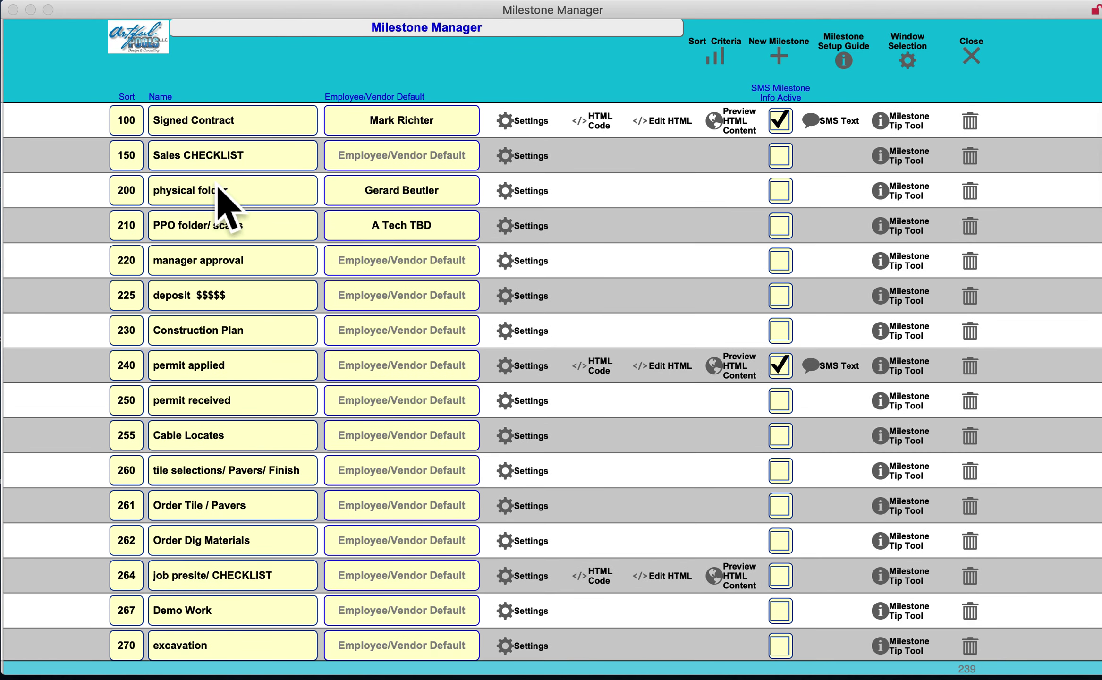
{"action": "left_click", "coordinate": [533, 135]}
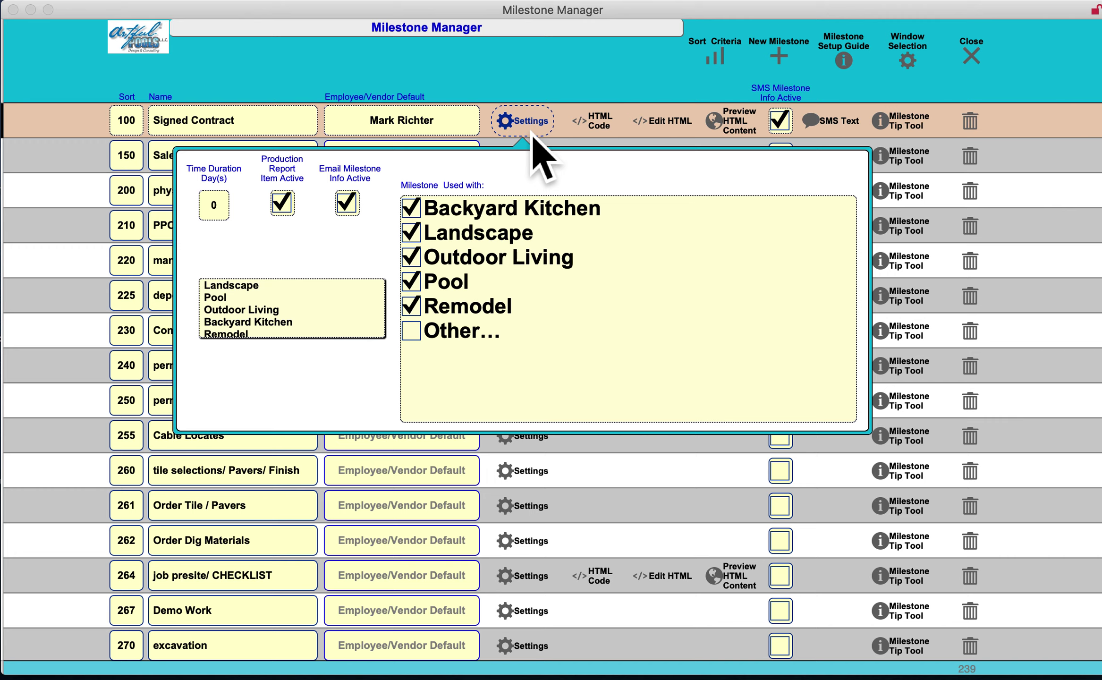
{"action": "left_click", "coordinate": [574, 76]}
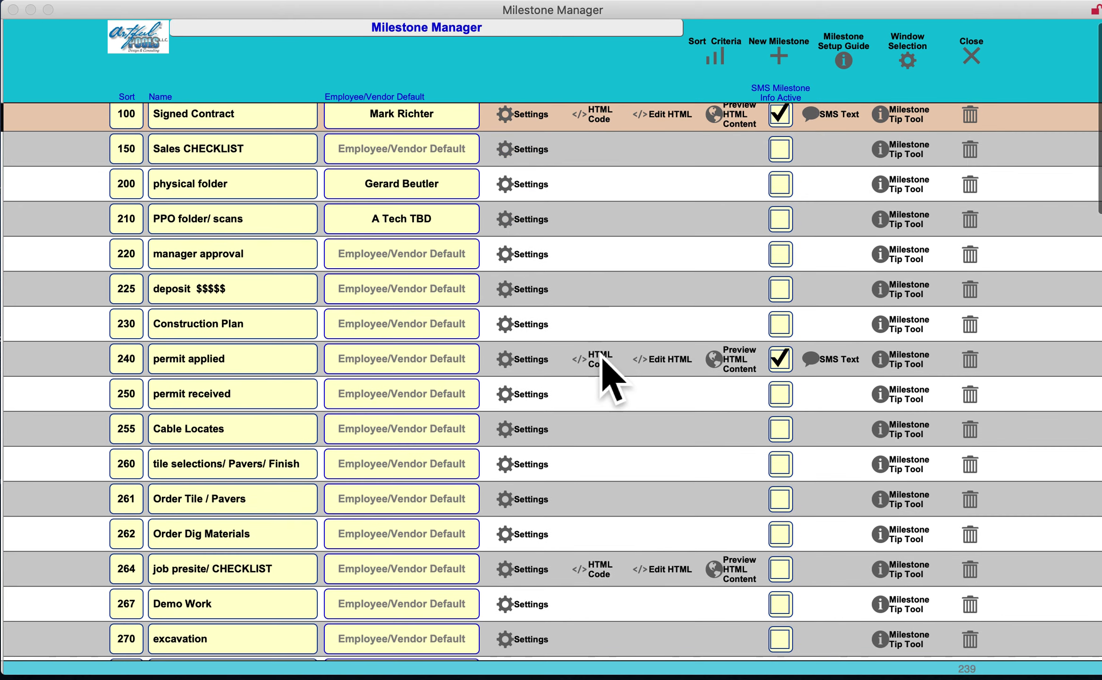
- Preview the HTML content of the shotcrete shell milestone, read through the message, and close the preview
{"action": "scroll", "coordinate": [614, 387], "scroll_direction": "down", "scroll_amount": 2}
{"action": "scroll", "coordinate": [609, 375], "scroll_direction": "down", "scroll_amount": 5}
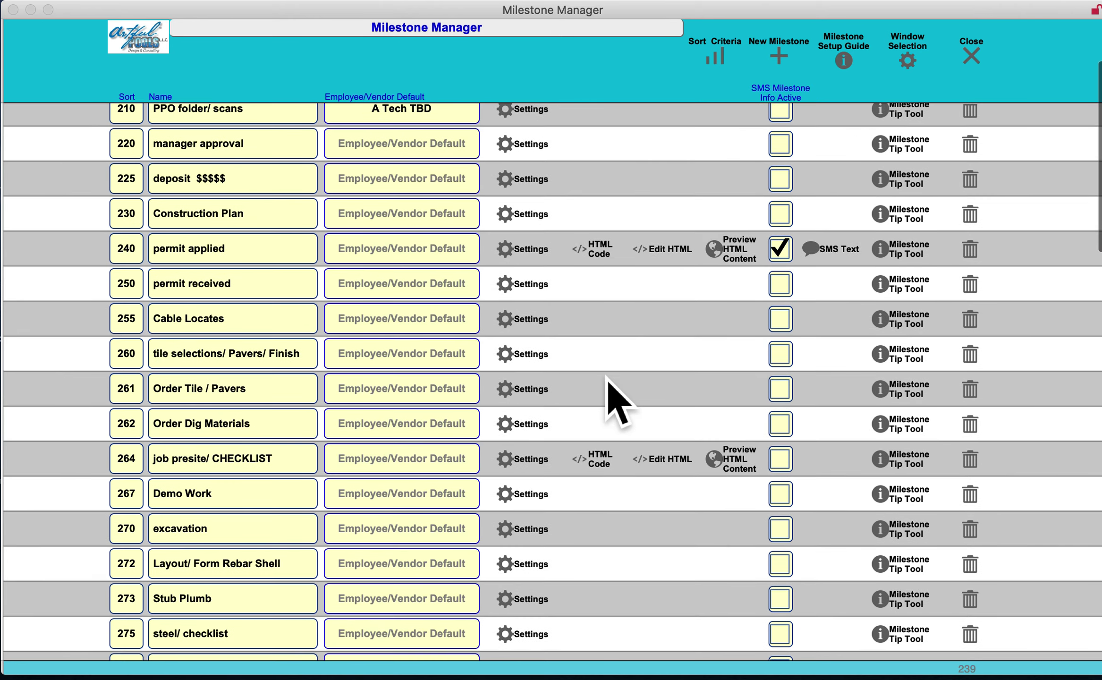
{"action": "scroll", "coordinate": [609, 473], "scroll_direction": "down", "scroll_amount": 2}
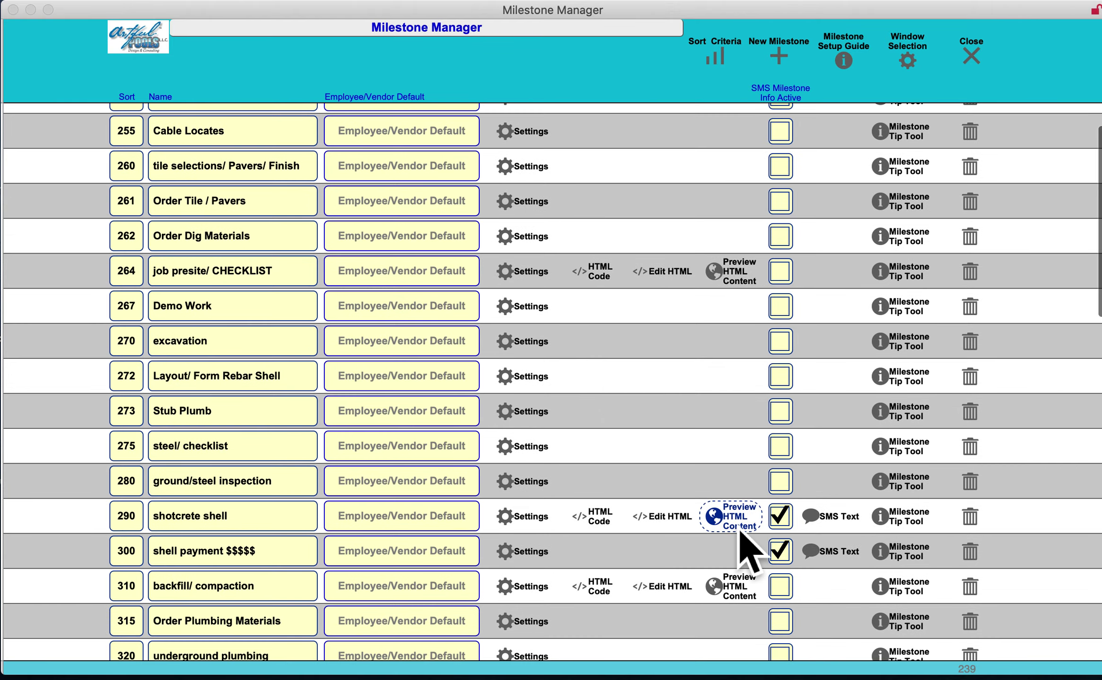
{"action": "left_click", "coordinate": [734, 517]}
{"action": "scroll", "coordinate": [548, 500], "scroll_direction": "down", "scroll_amount": 10}
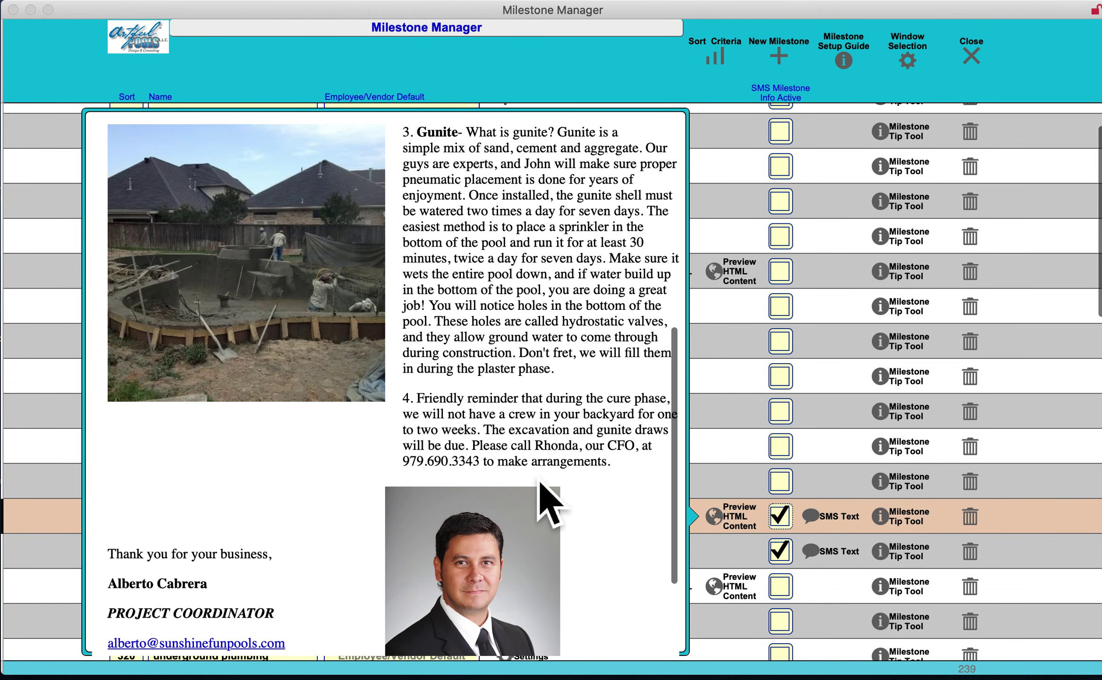
{"action": "scroll", "coordinate": [539, 491], "scroll_direction": "up", "scroll_amount": 4}
{"action": "scroll", "coordinate": [538, 496], "scroll_direction": "up", "scroll_amount": 2}
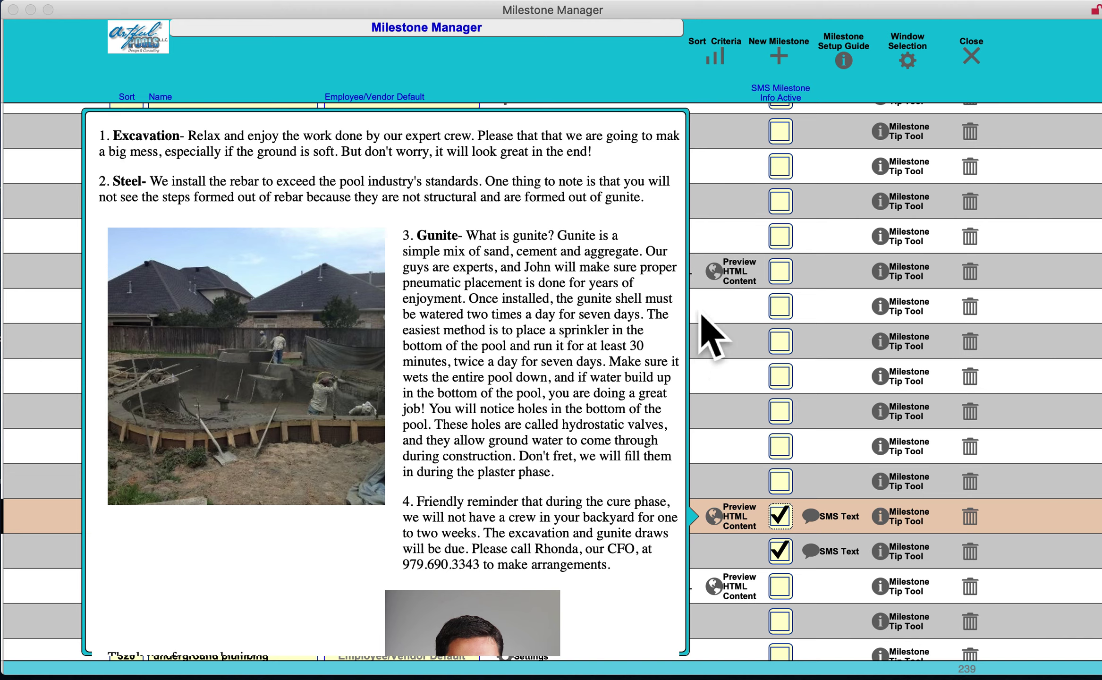
{"action": "left_click", "coordinate": [635, 92]}
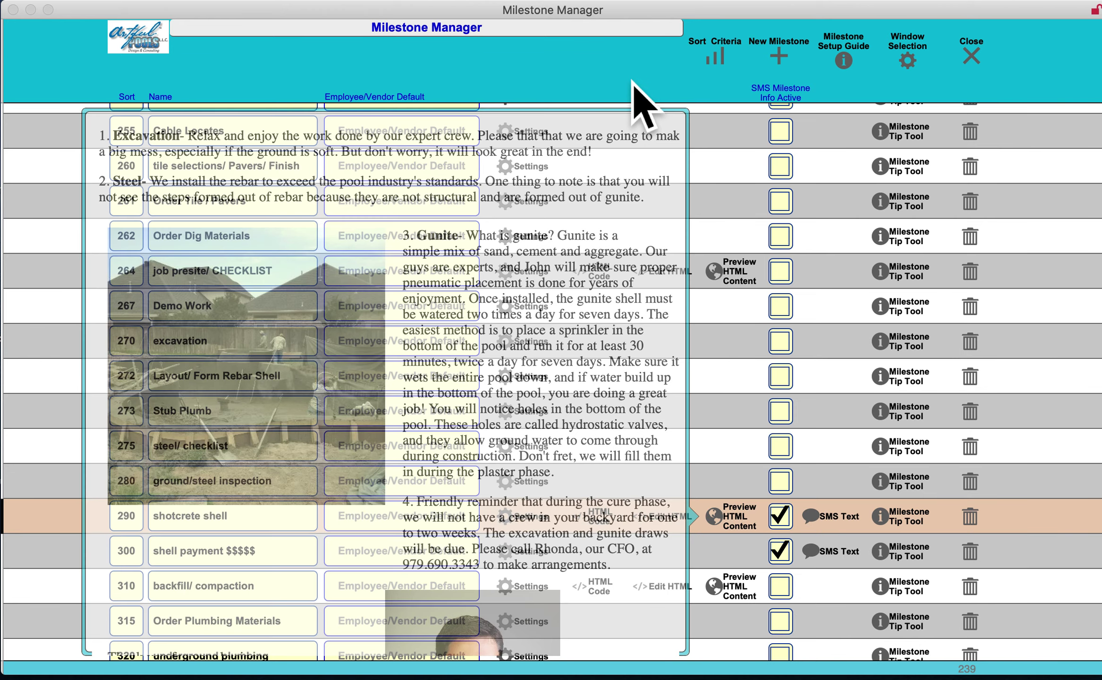
- Show the tip field of the job presite/ CHECKLIST milestone, and close the Milestone Manager
{"action": "left_click", "coordinate": [909, 279]}
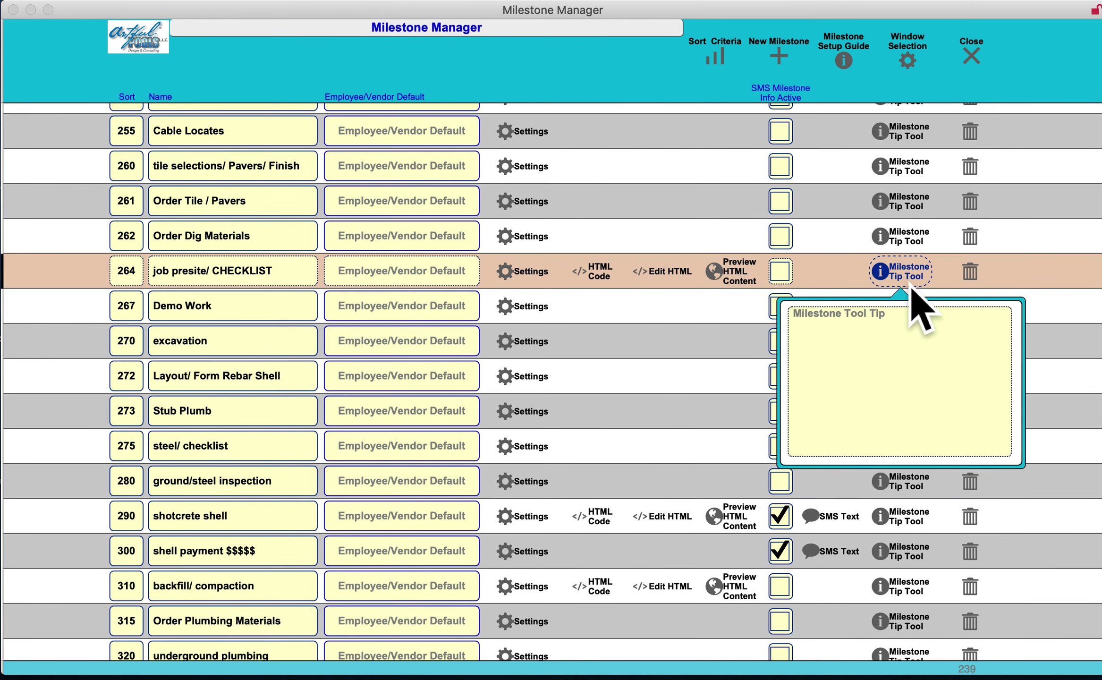
{"action": "left_click", "coordinate": [604, 93]}
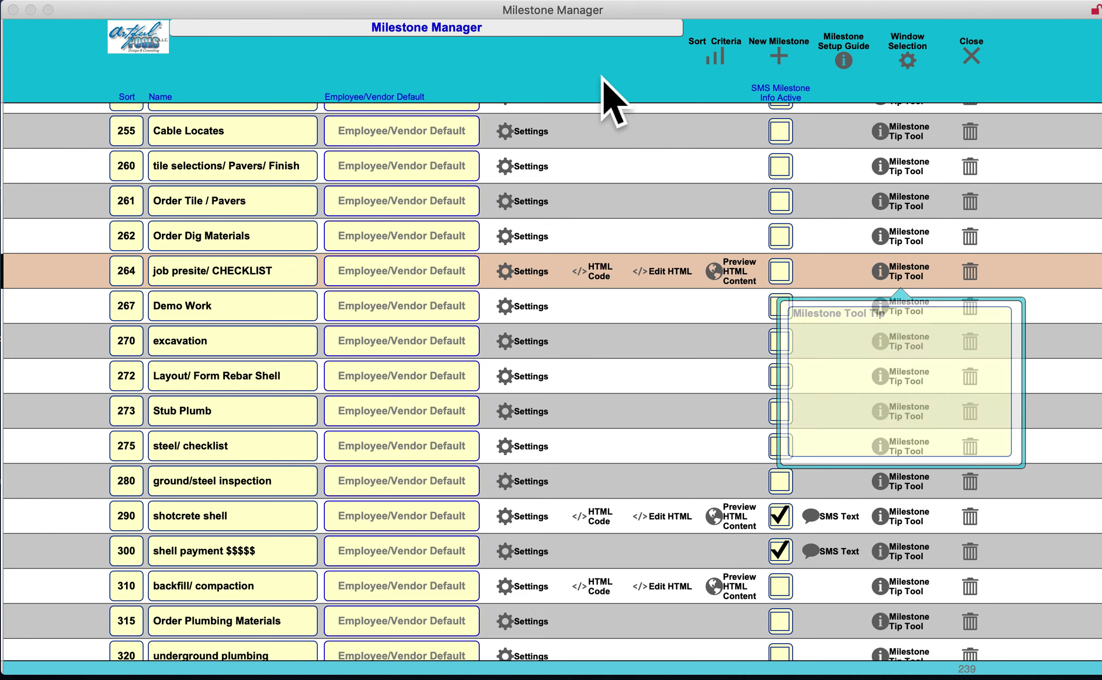
{"action": "left_click", "coordinate": [985, 65]}
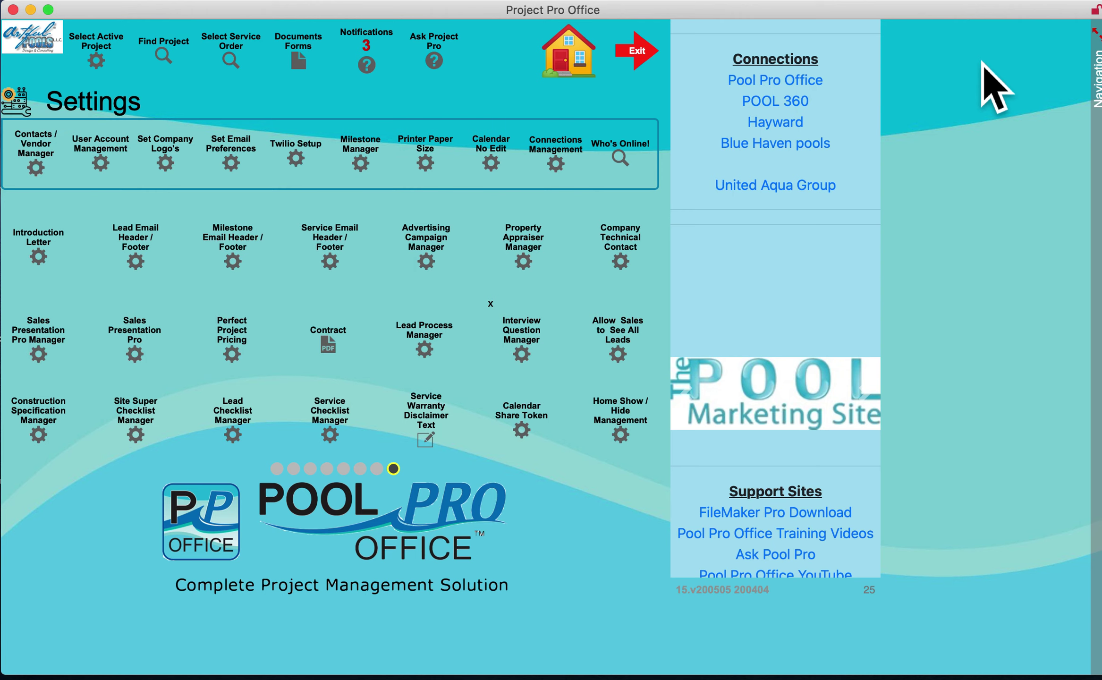
- Show the Introduction Letter and Lead Email Header / Footer options in Settings, and return to the home page
{"action": "left_click", "coordinate": [73, 278]}
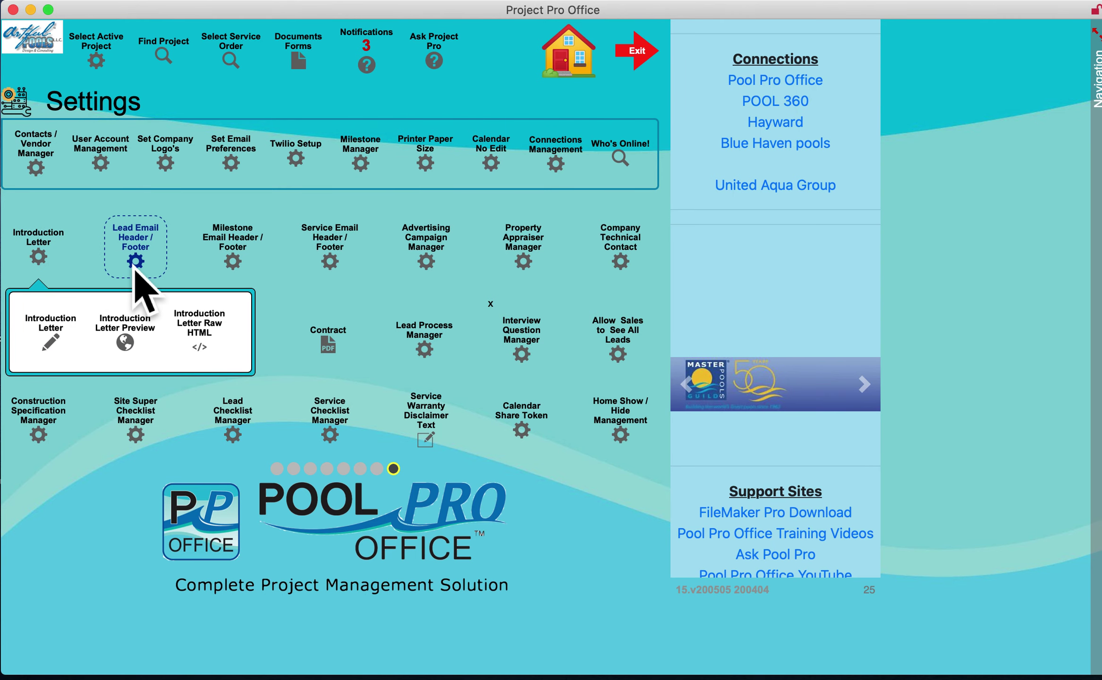
{"action": "left_click", "coordinate": [163, 270]}
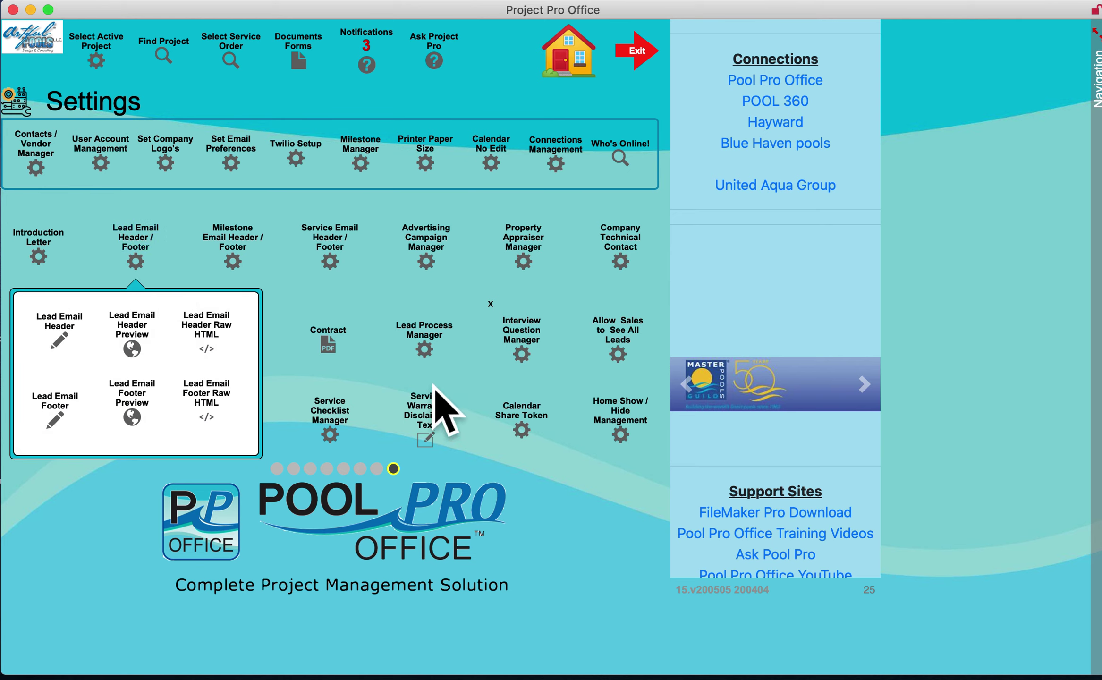
{"action": "left_click", "coordinate": [399, 390]}
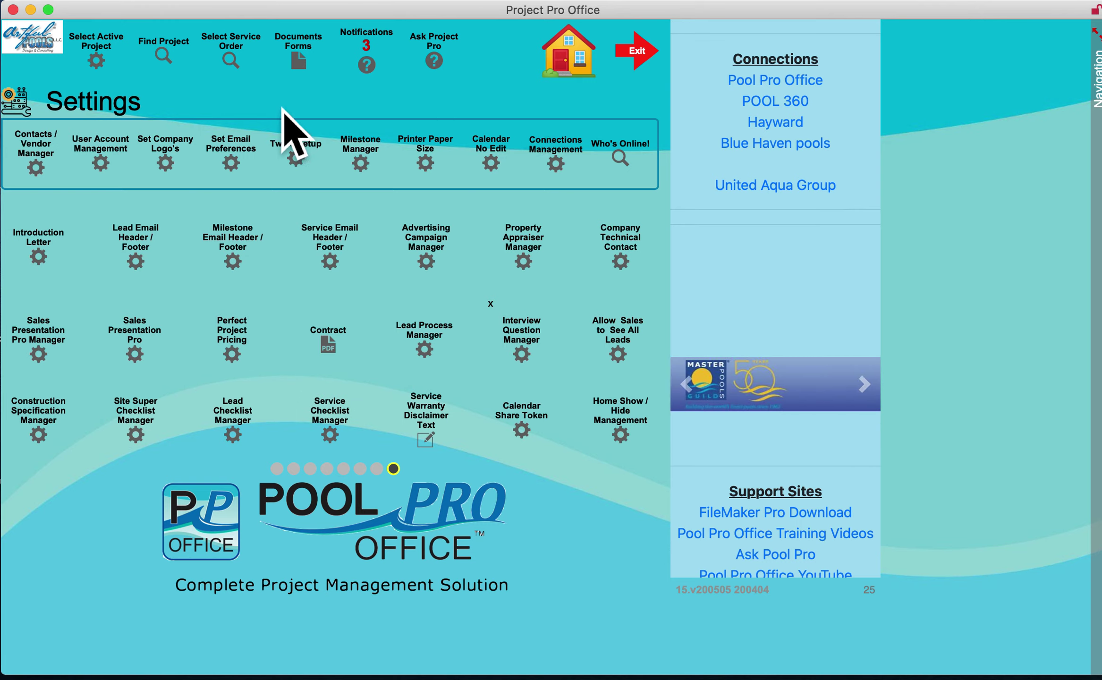
{"action": "left_click", "coordinate": [569, 80]}
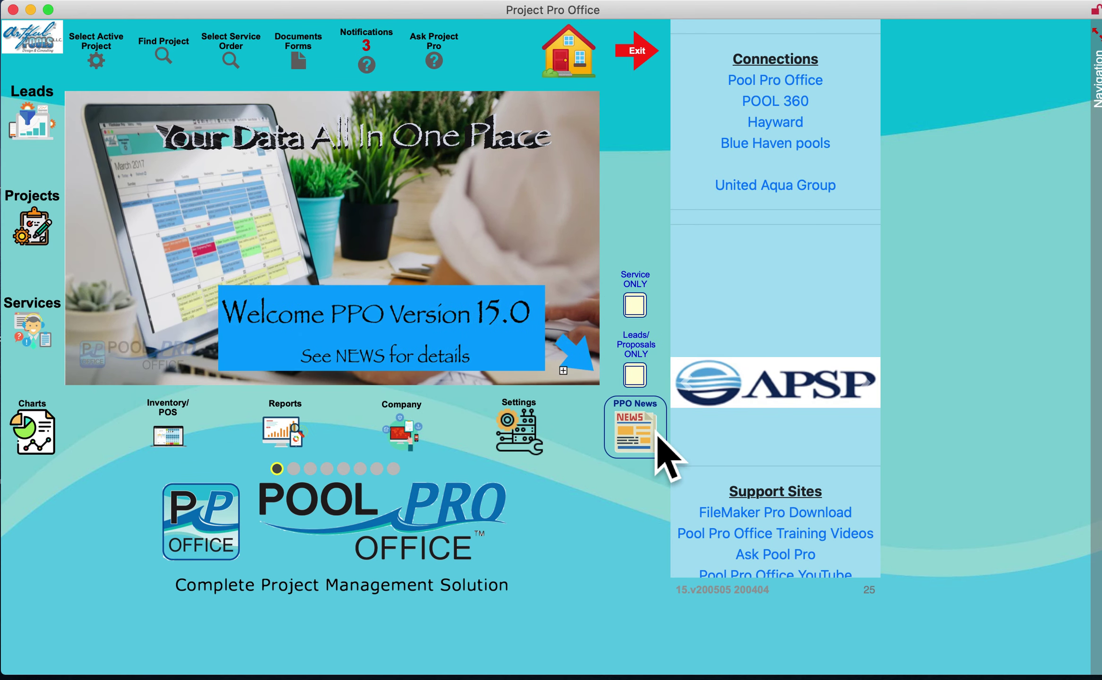
- Open PPO News, look through the News and Information entries, and close the news window
{"action": "left_click", "coordinate": [656, 438]}
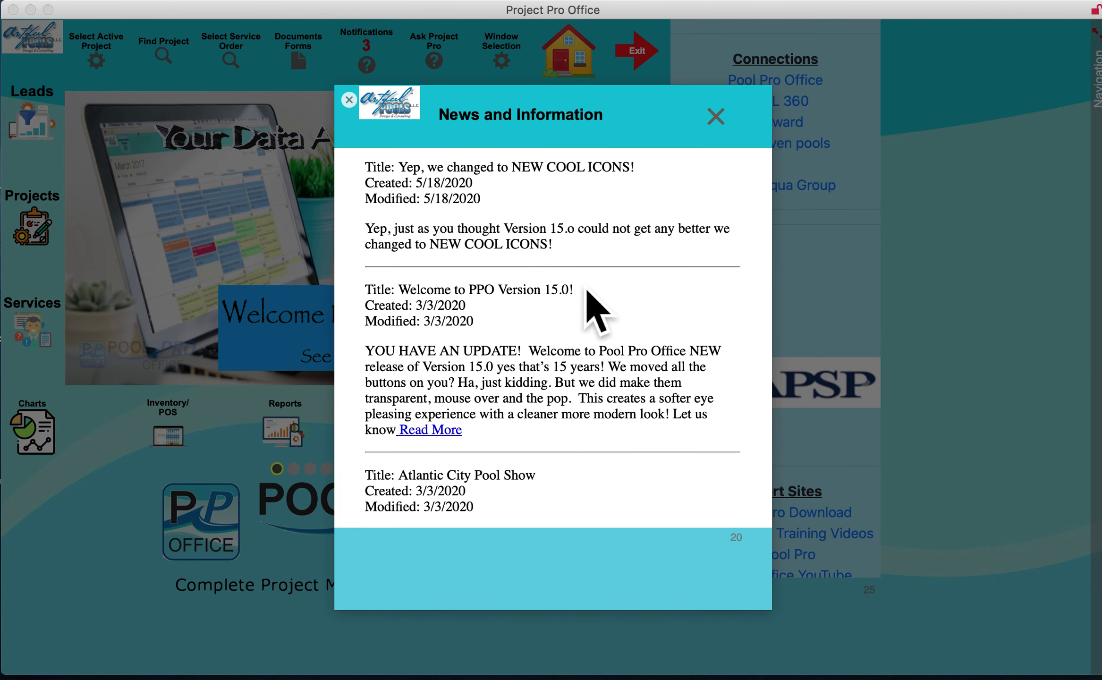
{"action": "scroll", "coordinate": [591, 374], "scroll_direction": "down", "scroll_amount": 5}
{"action": "scroll", "coordinate": [602, 382], "scroll_direction": "up", "scroll_amount": 5}
{"action": "left_click", "coordinate": [717, 116]}
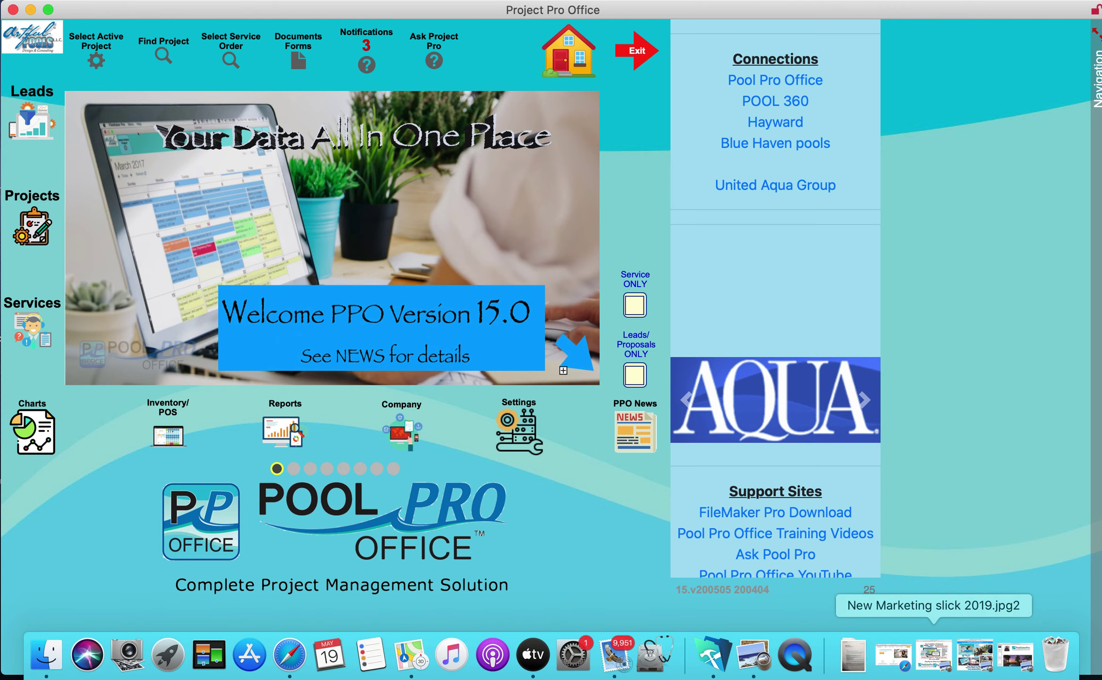
- Open the New Marketing slick 2019.jpg2 image in Preview
{"action": "left_click", "coordinate": [940, 671]}
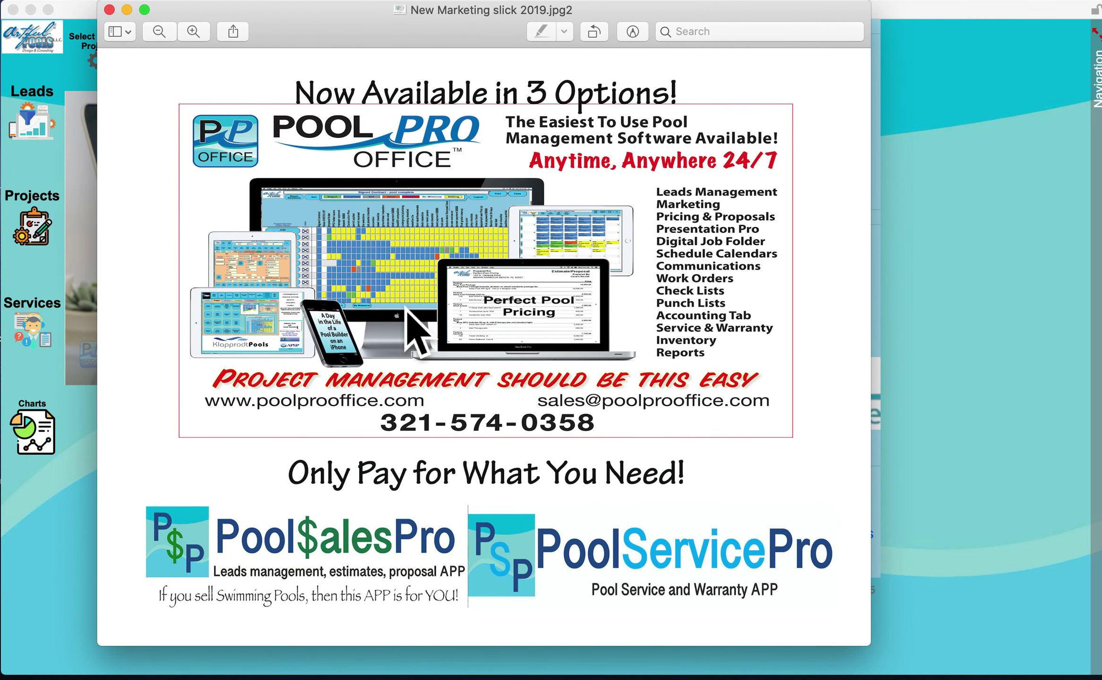